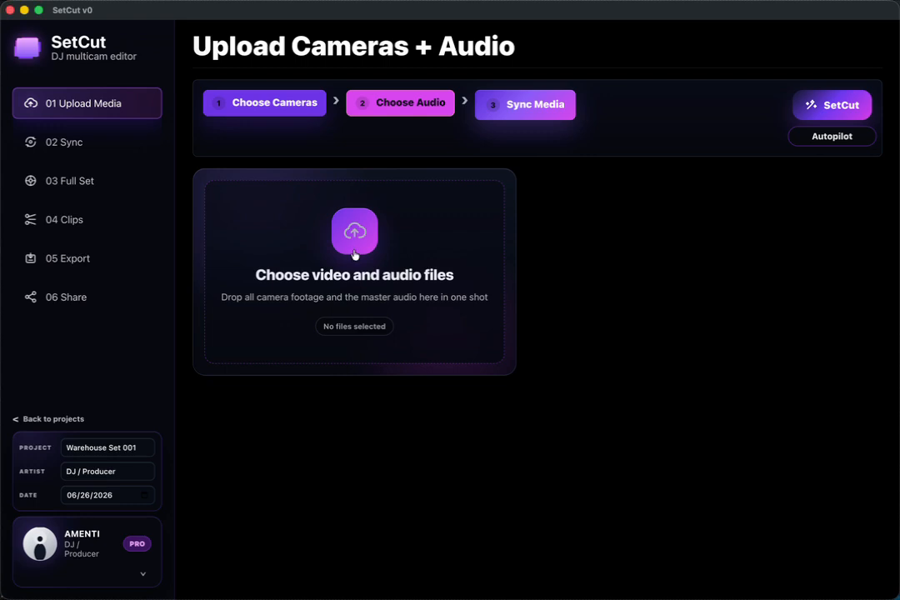
# Step: Import all five camera videos and the master WAV file from the roma folder, and sync the media
pyautogui.click(364, 294)
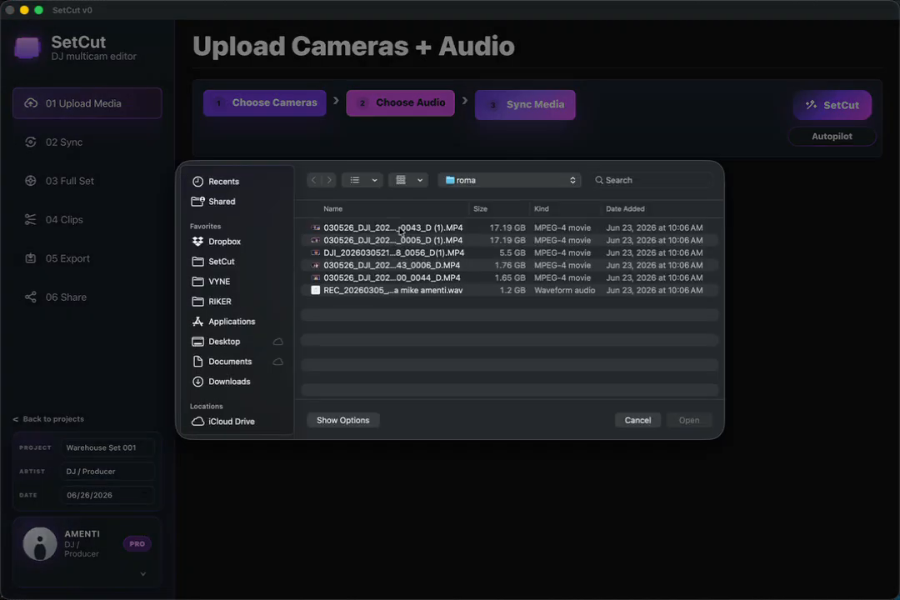
pyautogui.moveTo(391, 322); pyautogui.dragTo(367, 216)
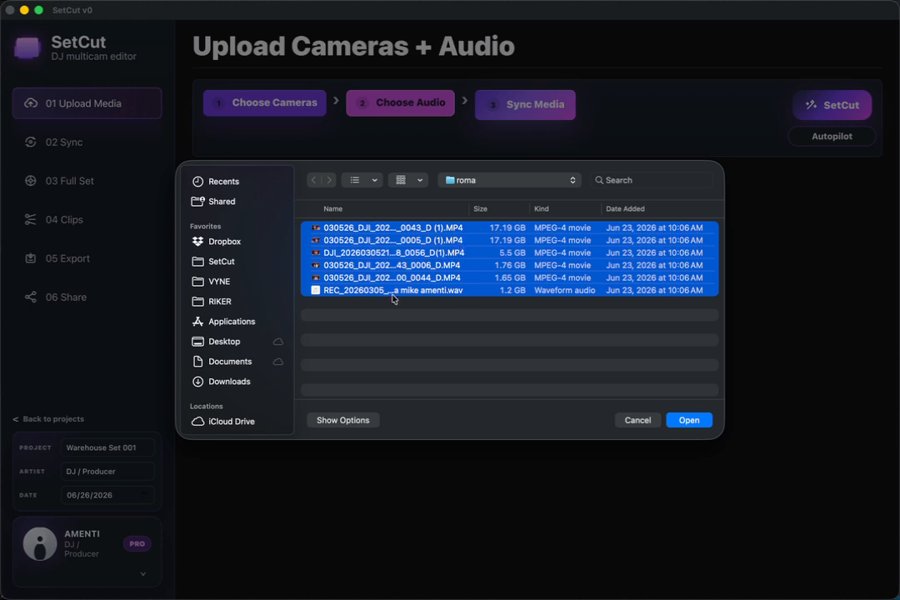
pyautogui.click(692, 420)
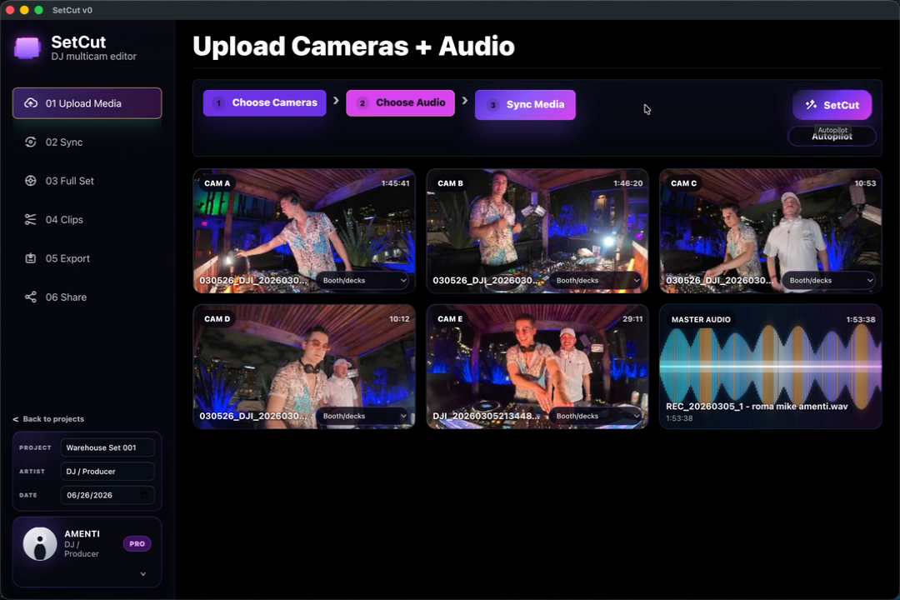
pyautogui.click(541, 111)
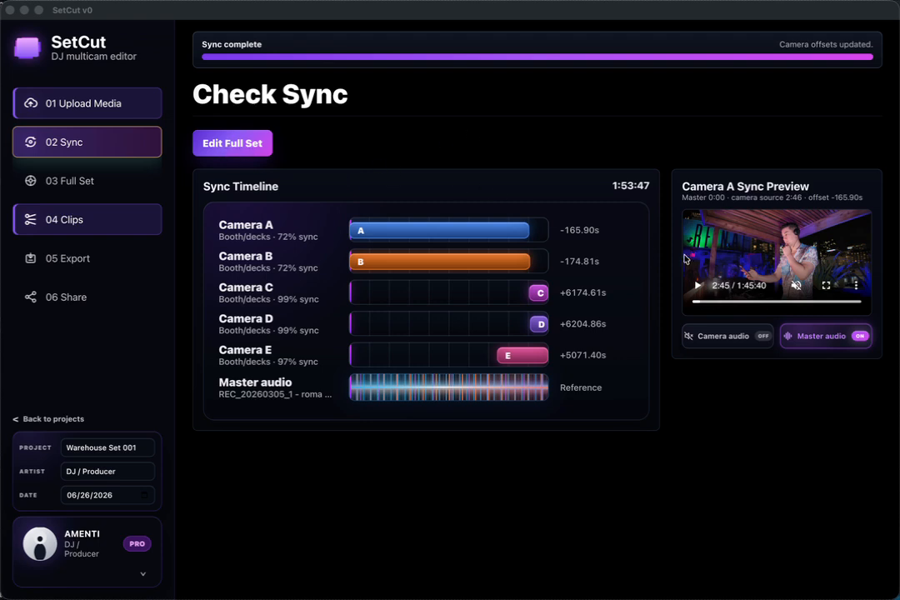
# Step: Preview the sync of Camera B, including a point near 42:30, and of Camera E against the master audio
pyautogui.click(484, 265)
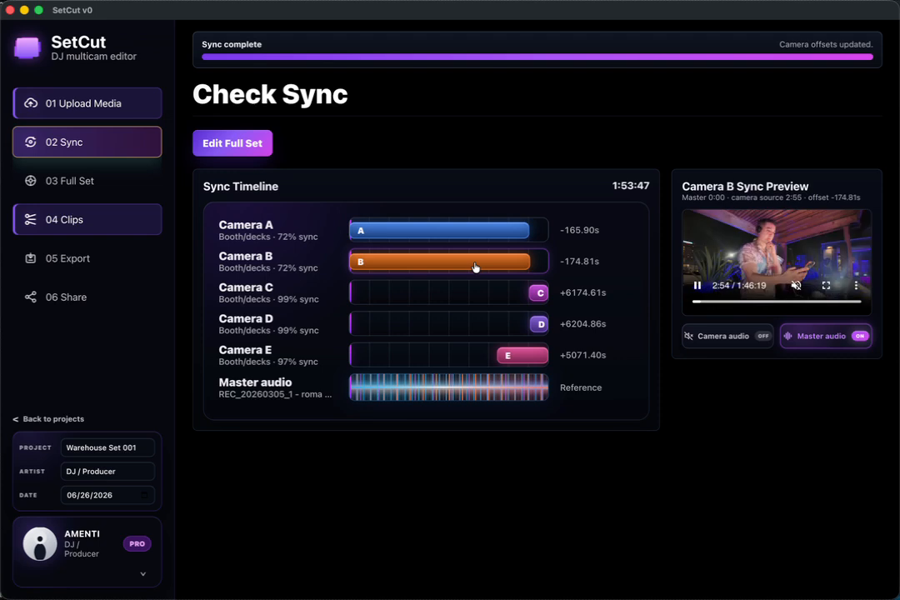
pyautogui.click(760, 302)
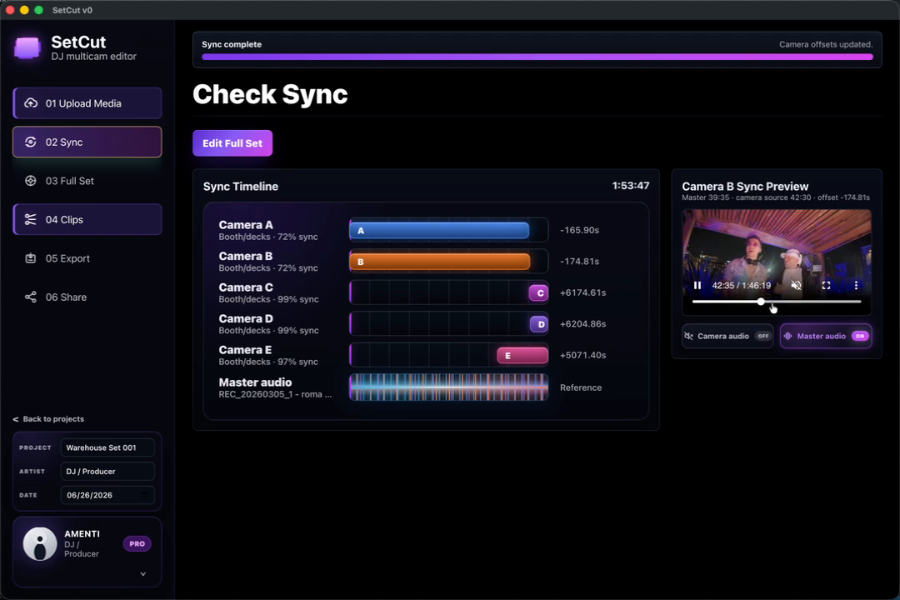
pyautogui.click(725, 291)
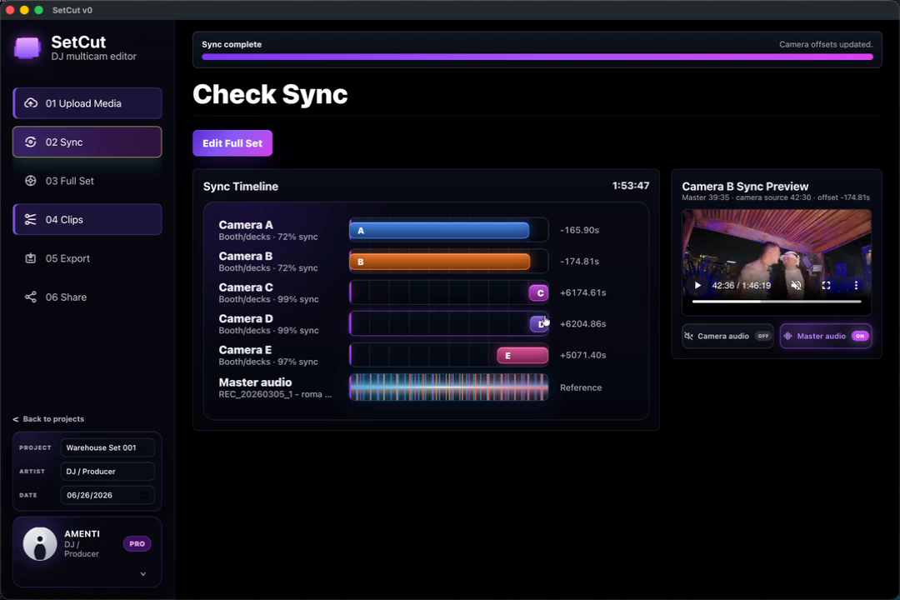
pyautogui.click(502, 359)
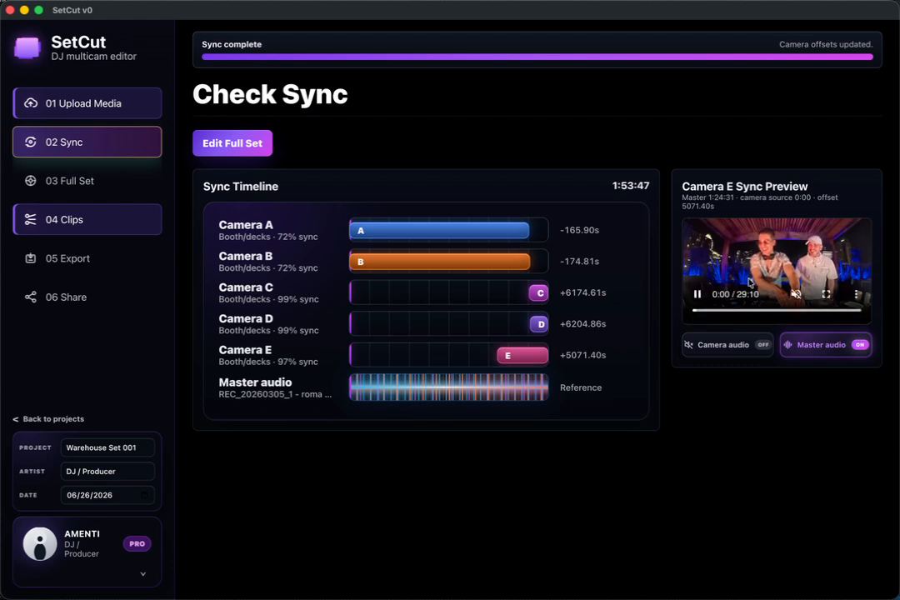
pyautogui.click(698, 295)
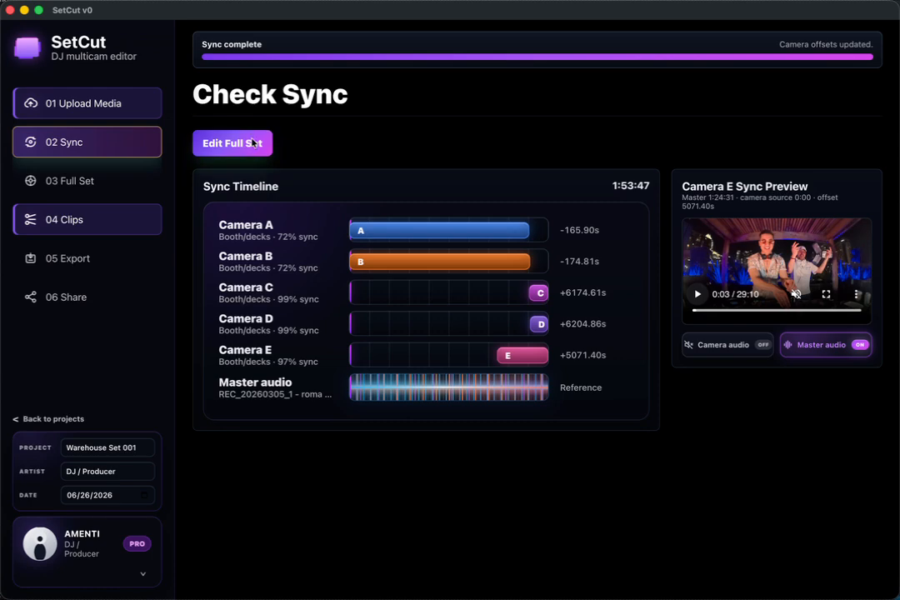
# Step: Open the full set for editing, compare the edit styles, and set the edit style to Fast Cuts
pyautogui.click(257, 142)
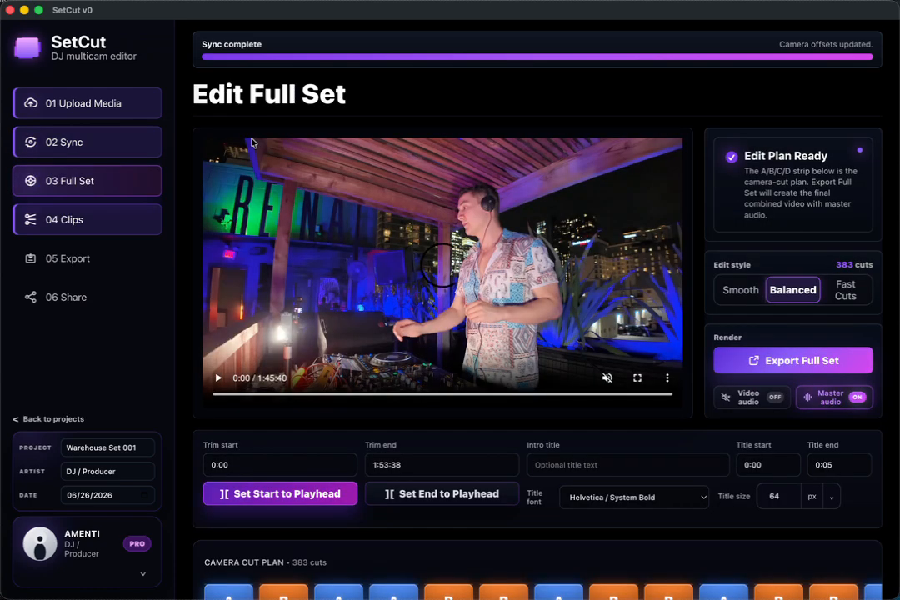
pyautogui.click(738, 291)
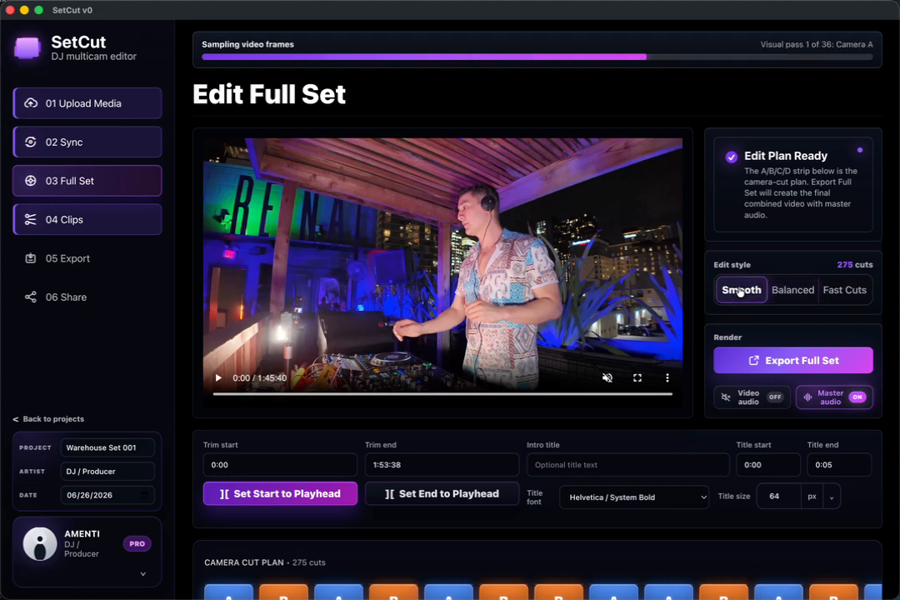
pyautogui.scroll(-2, 740, 288)
pyautogui.click(802, 235)
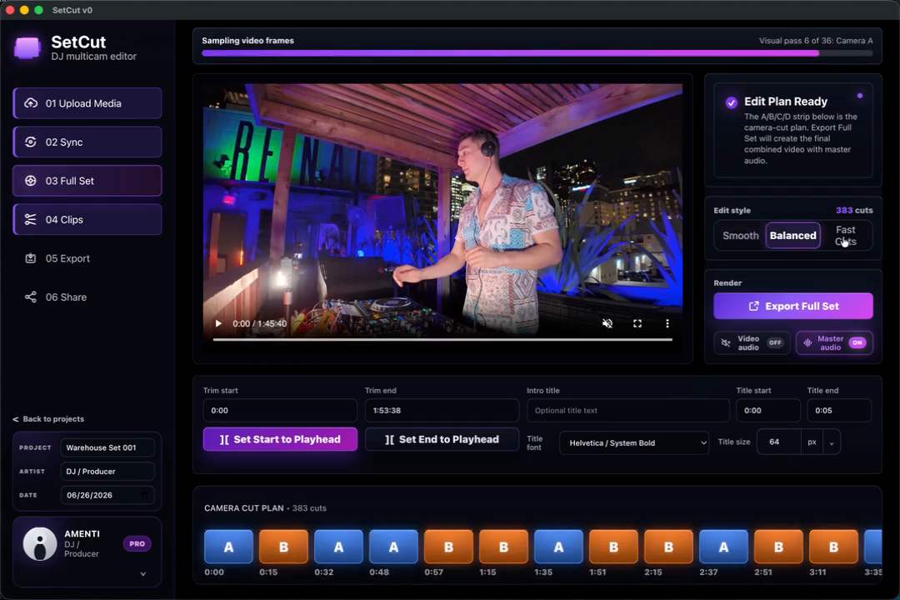
pyautogui.click(843, 236)
pyautogui.scroll(-1, 534, 565)
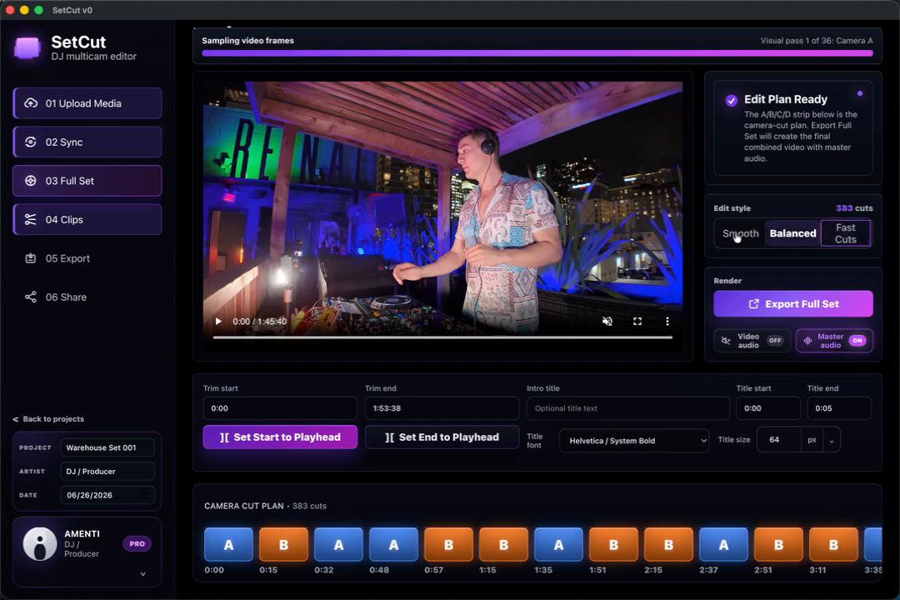
pyautogui.click(735, 238)
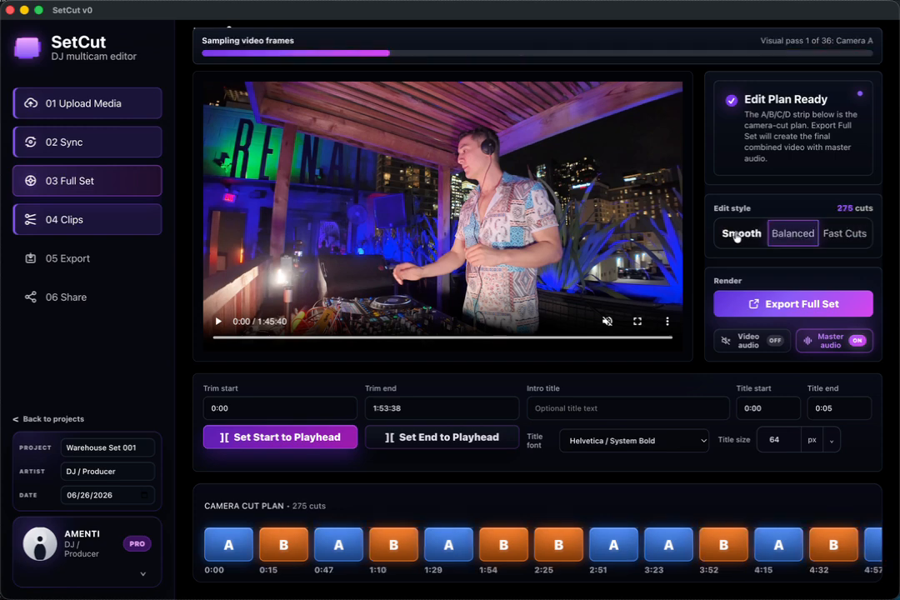
pyautogui.scroll(2, 736, 237)
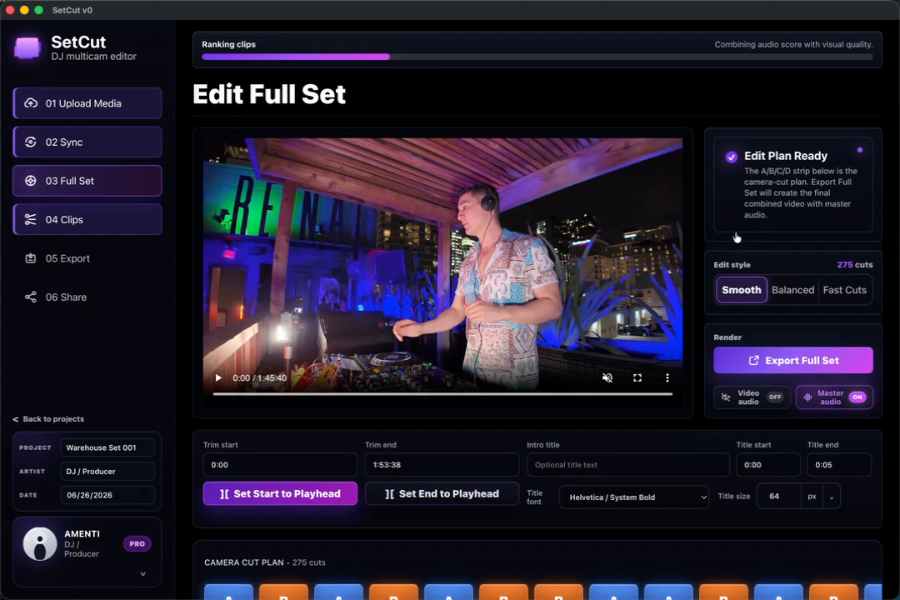
pyautogui.scroll(-1, 736, 237)
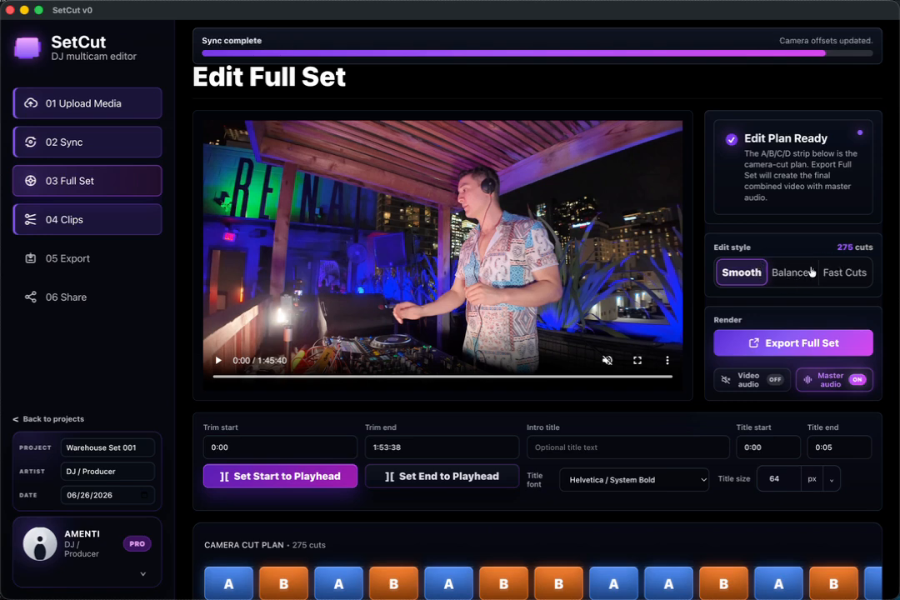
pyautogui.click(856, 276)
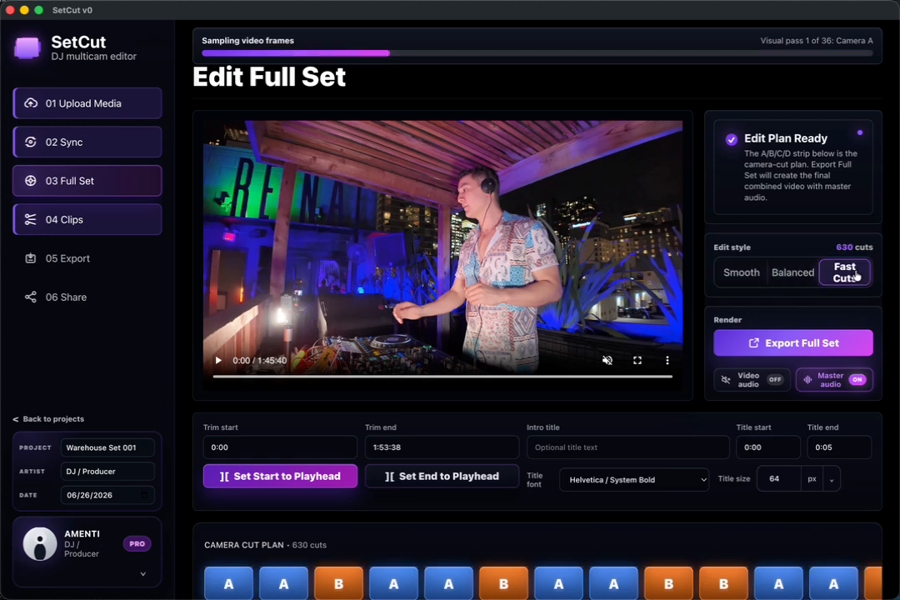
# Step: Trim the full set to start at 42:00 and end at 1:09:42 using the playhead
pyautogui.click(396, 378)
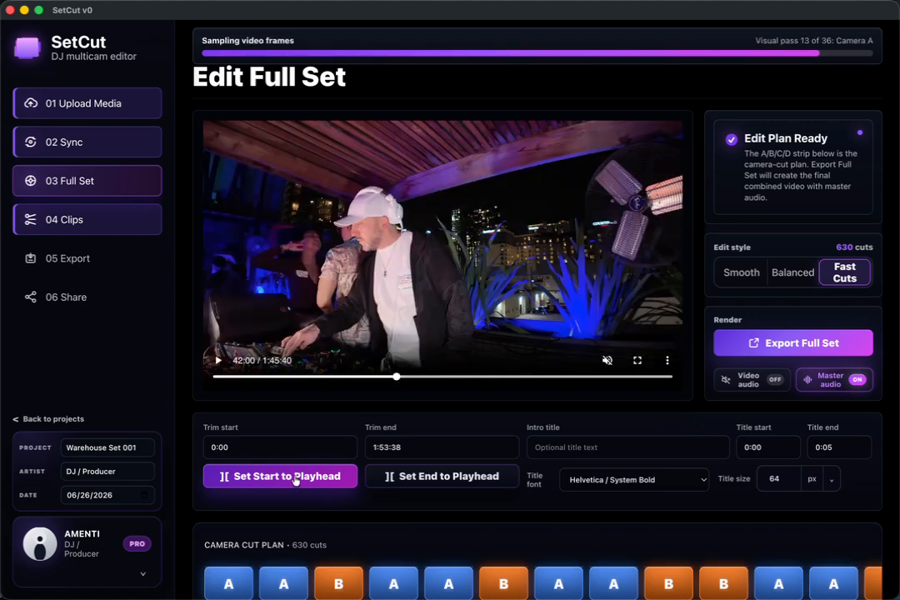
pyautogui.click(296, 477)
pyautogui.click(515, 377)
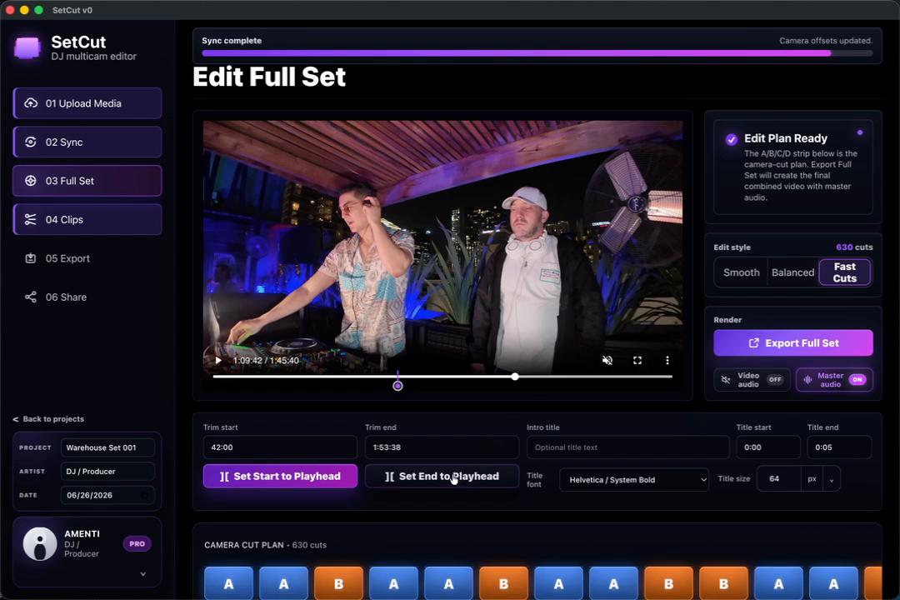
pyautogui.click(450, 477)
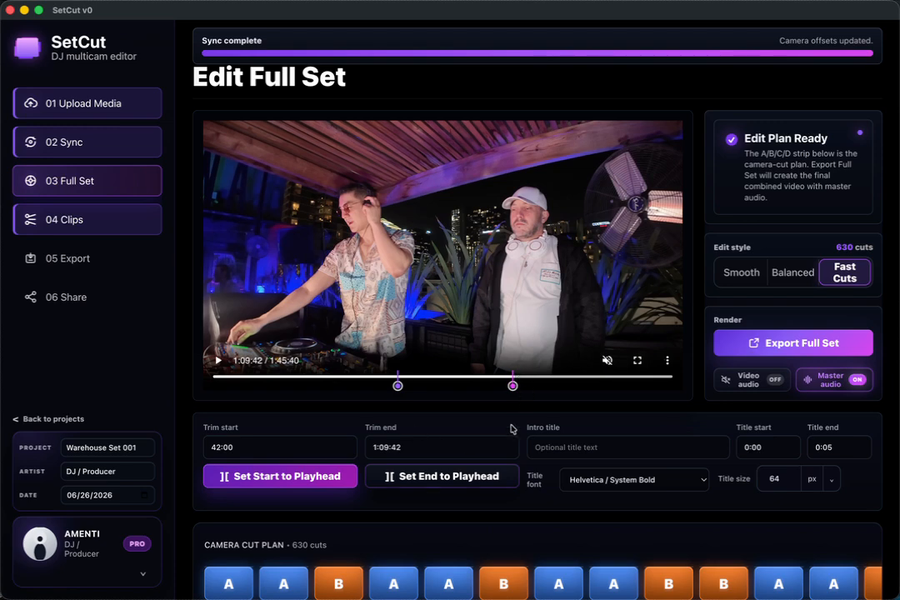
# Step: Switch the 7:31 cut in the camera cut plan to camera B and preview it
pyautogui.scroll(-2, 512, 428)
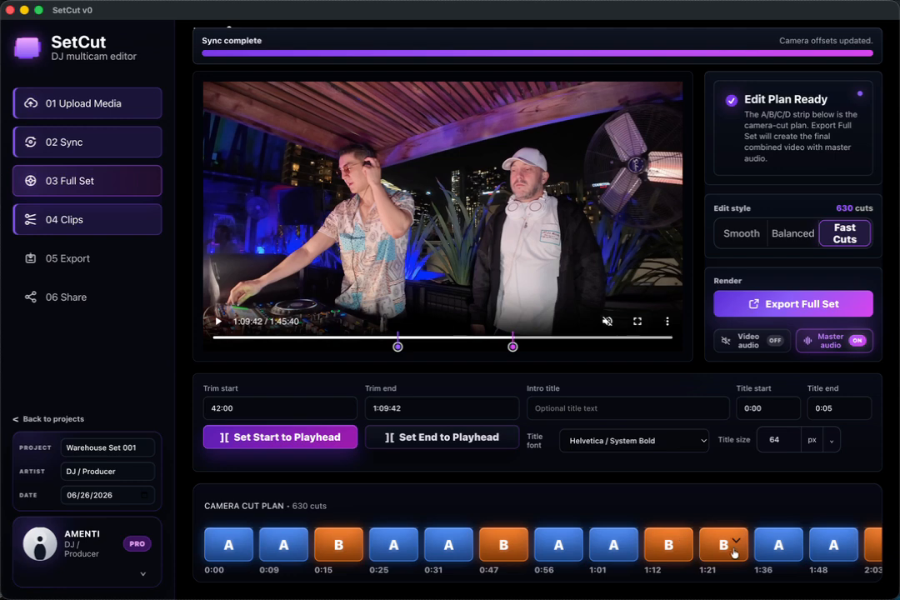
pyautogui.hscroll(15, 747, 555)
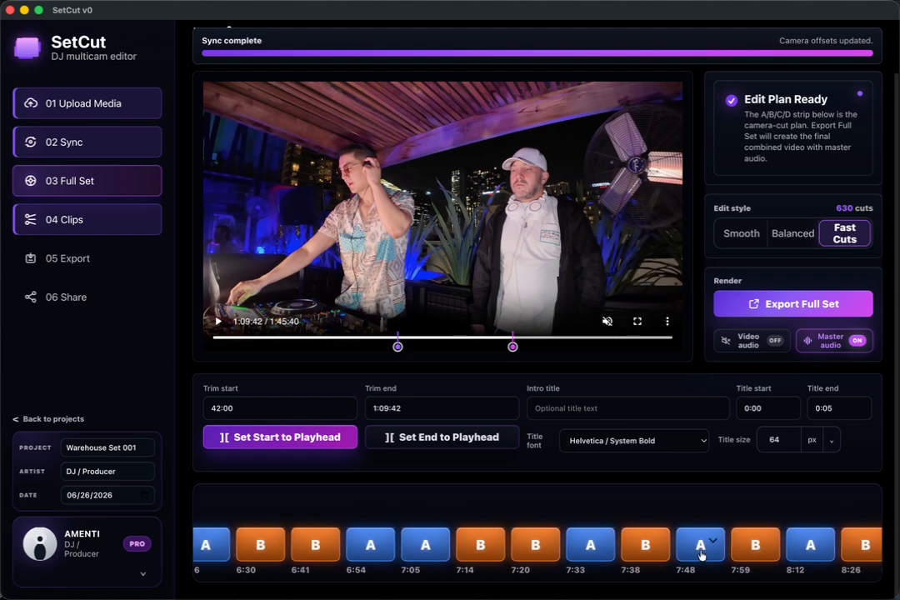
pyautogui.click(700, 550)
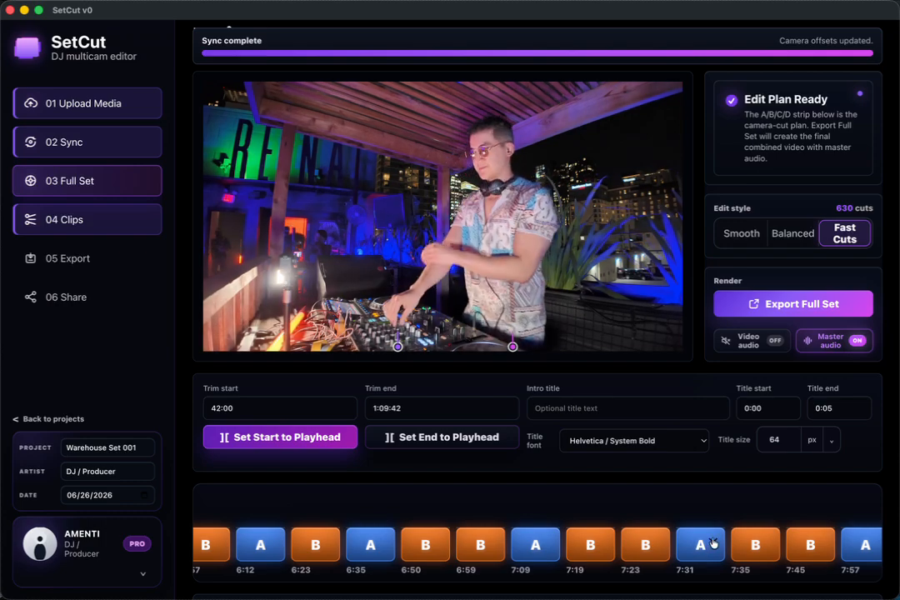
pyautogui.click(712, 541)
pyautogui.click(716, 555)
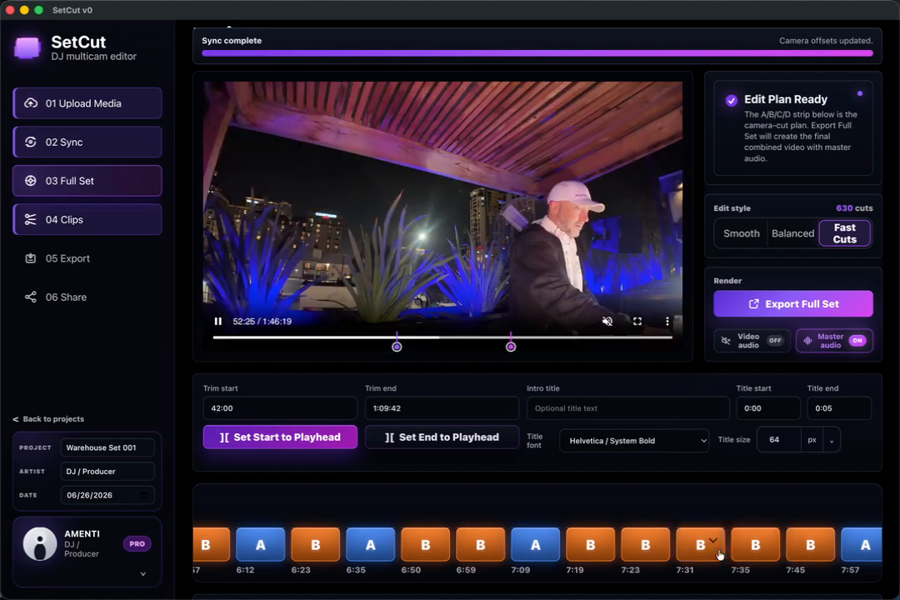
pyautogui.moveTo(703, 549)
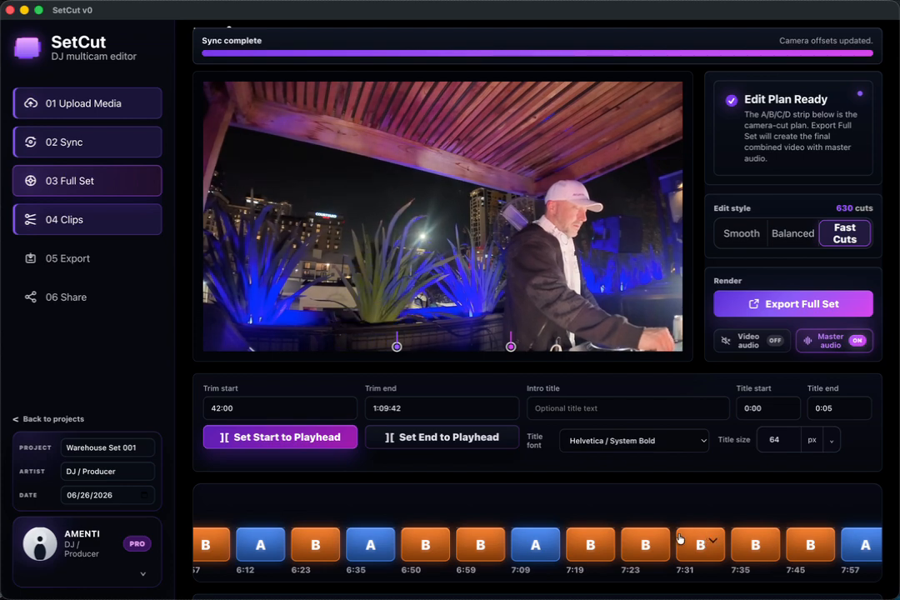
pyautogui.click(704, 549)
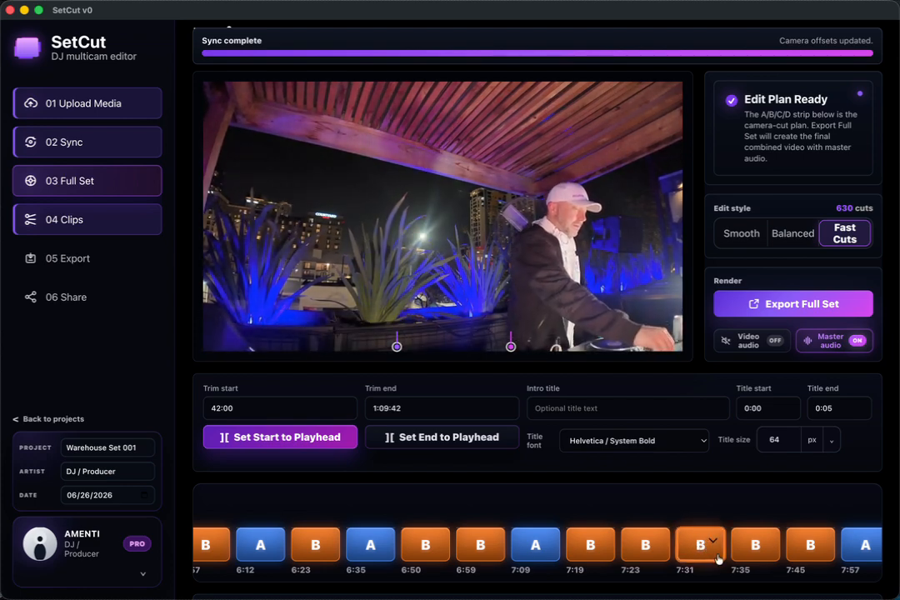
# Step: Try camera A on the 7:35 cut and return that cut to camera B
pyautogui.click(757, 556)
pyautogui.click(767, 542)
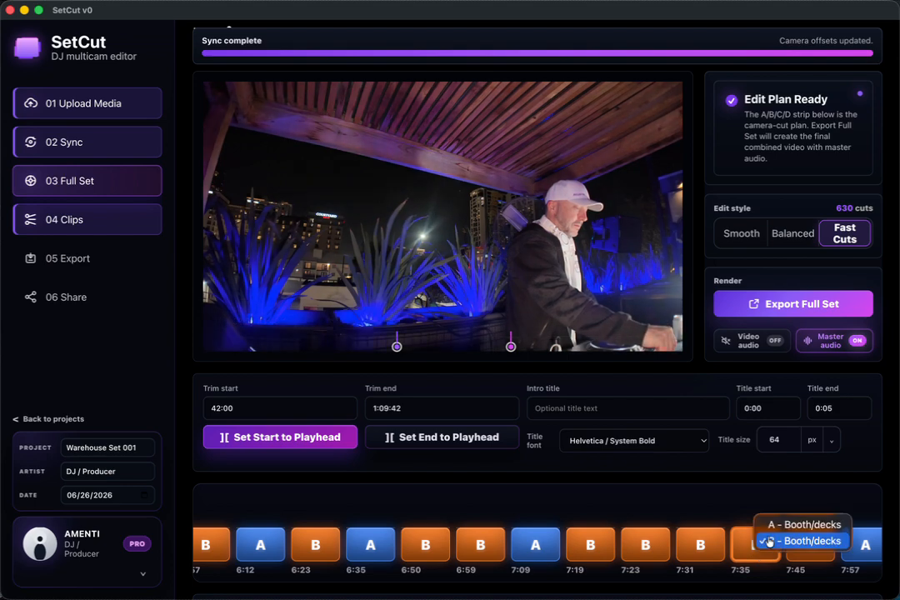
pyautogui.click(772, 530)
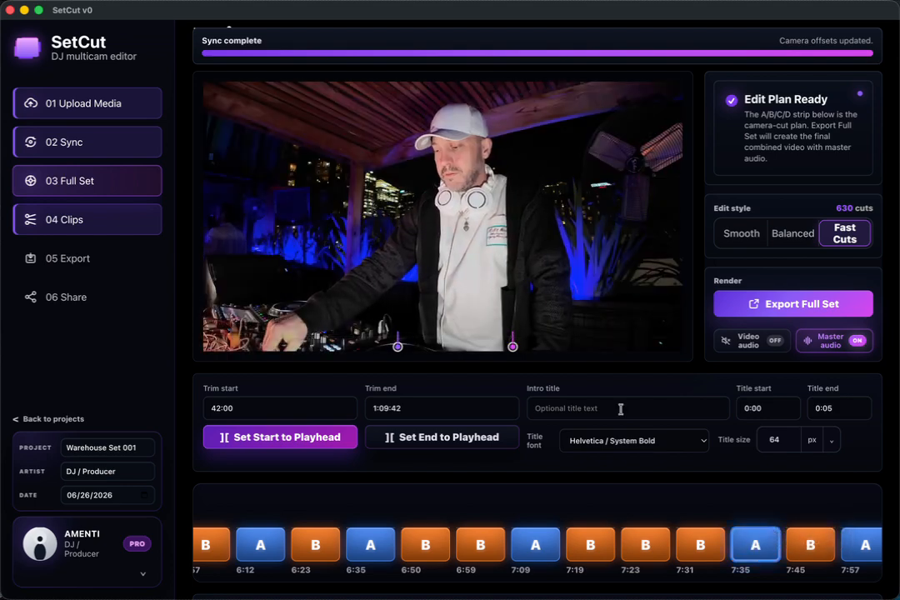
pyautogui.click(770, 541)
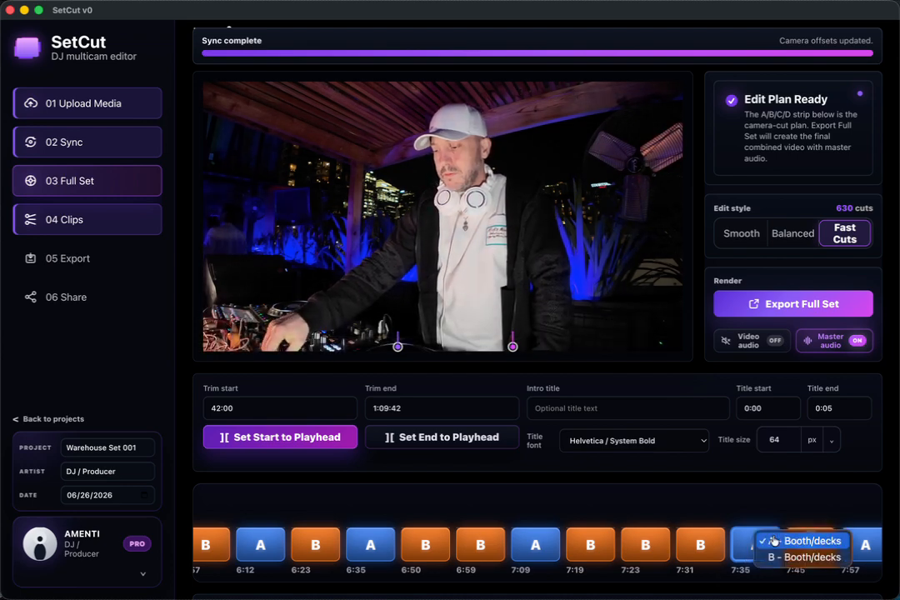
pyautogui.click(779, 556)
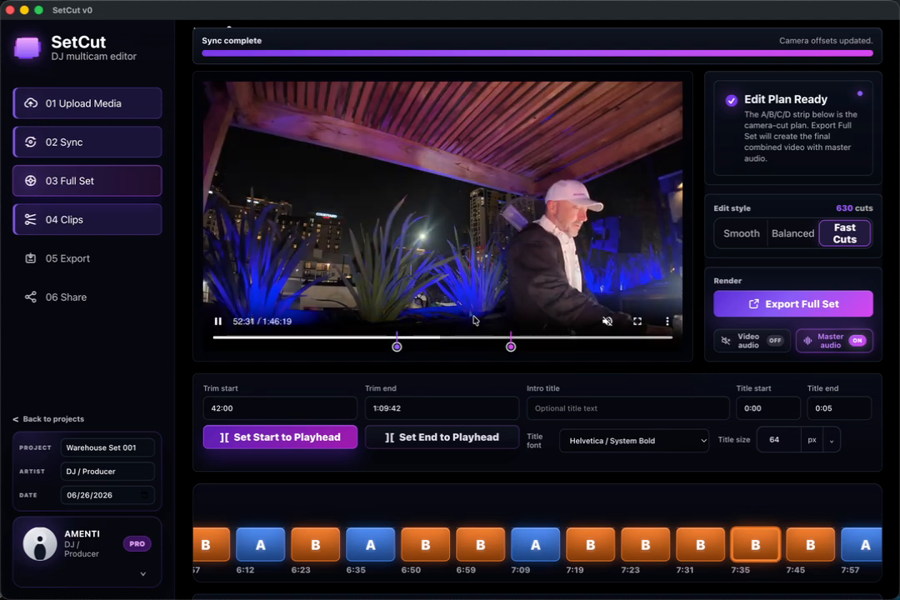
# Step: Pause the preview and export the full set with the master audio
pyautogui.click(218, 321)
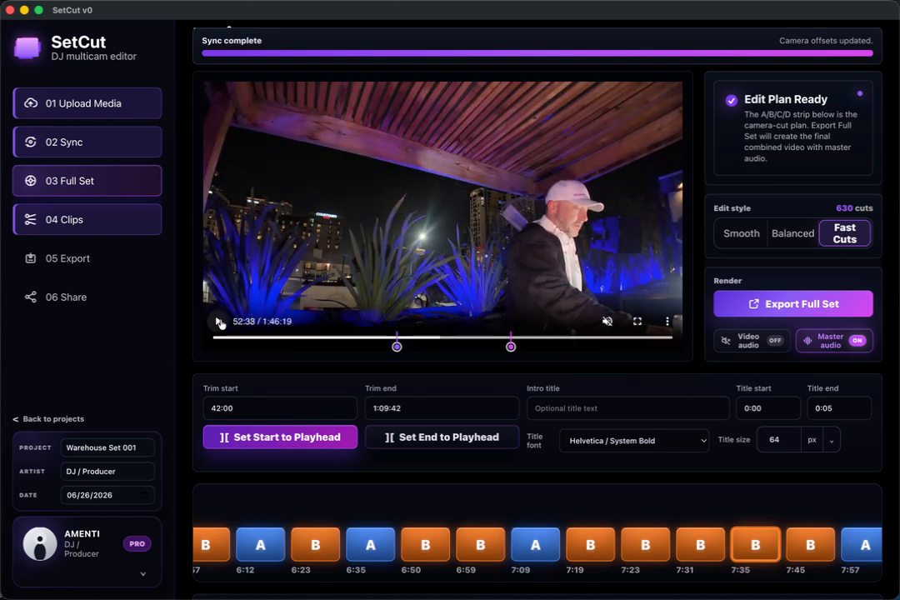
pyautogui.click(790, 304)
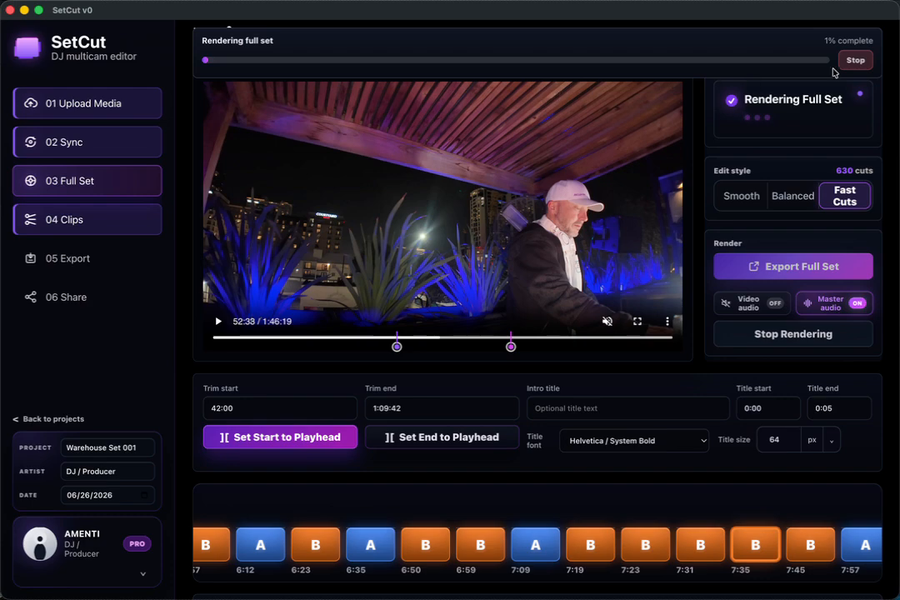
# Step: Open the clip creation page and look through the suggested vertical clips
pyautogui.click(90, 220)
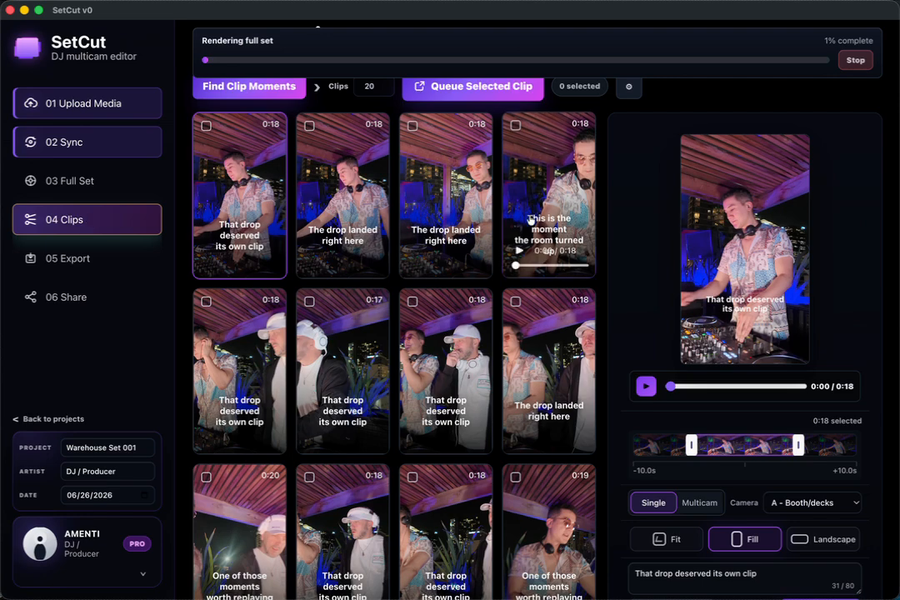
pyautogui.scroll(-5, 530, 220)
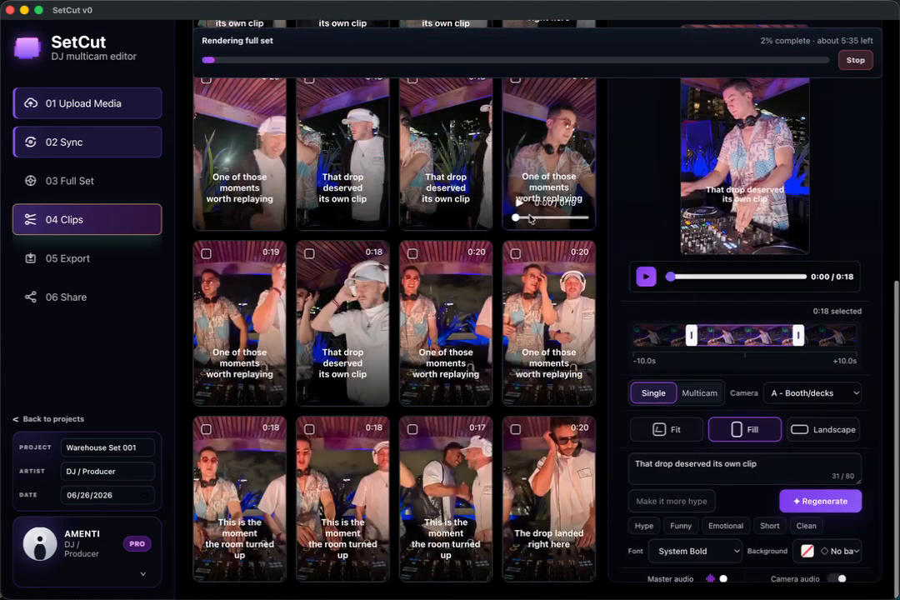
pyautogui.scroll(6, 461, 350)
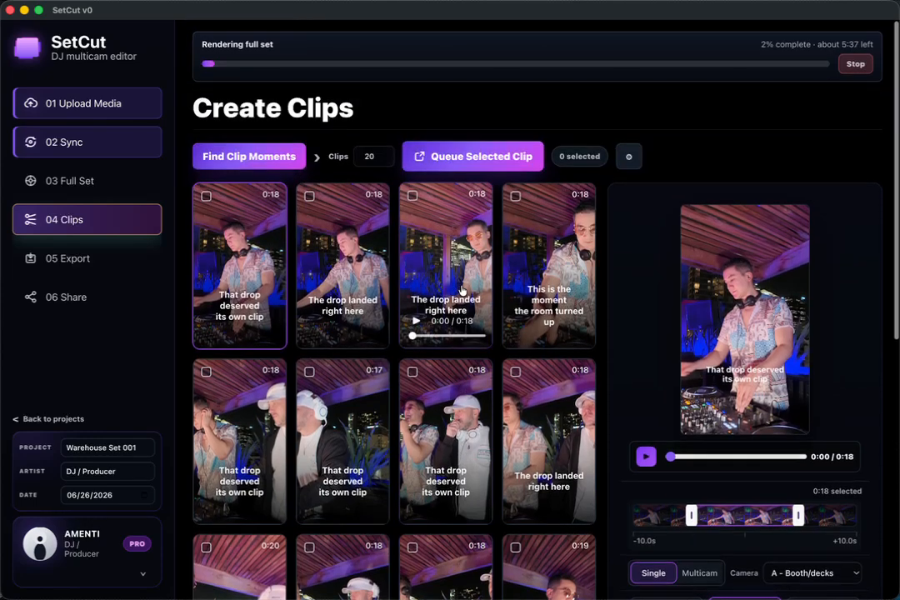
# Step: Set the number of clips to 21, find the clip moments again and look through the suggestions
pyautogui.click(371, 159)
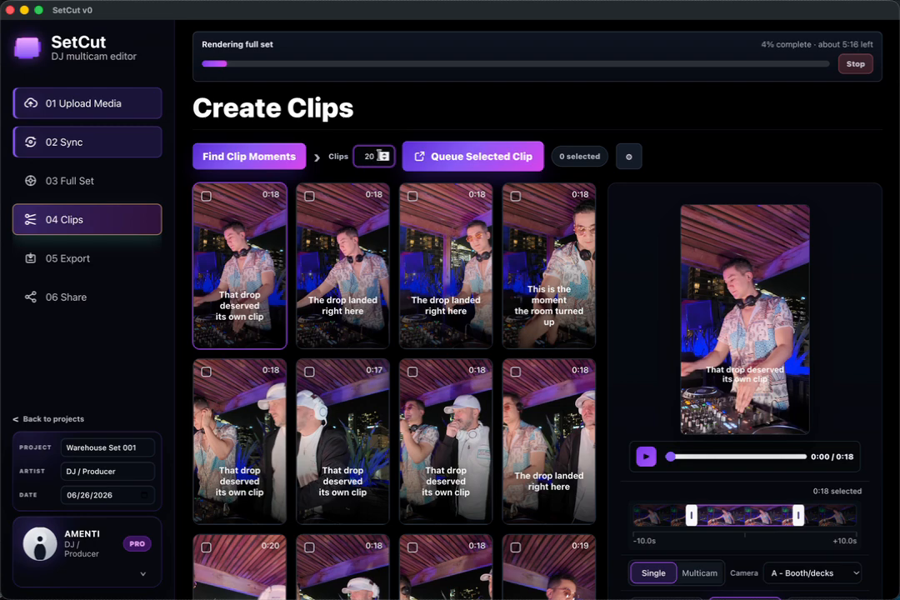
pyautogui.click(386, 155)
pyautogui.moveTo(386, 287)
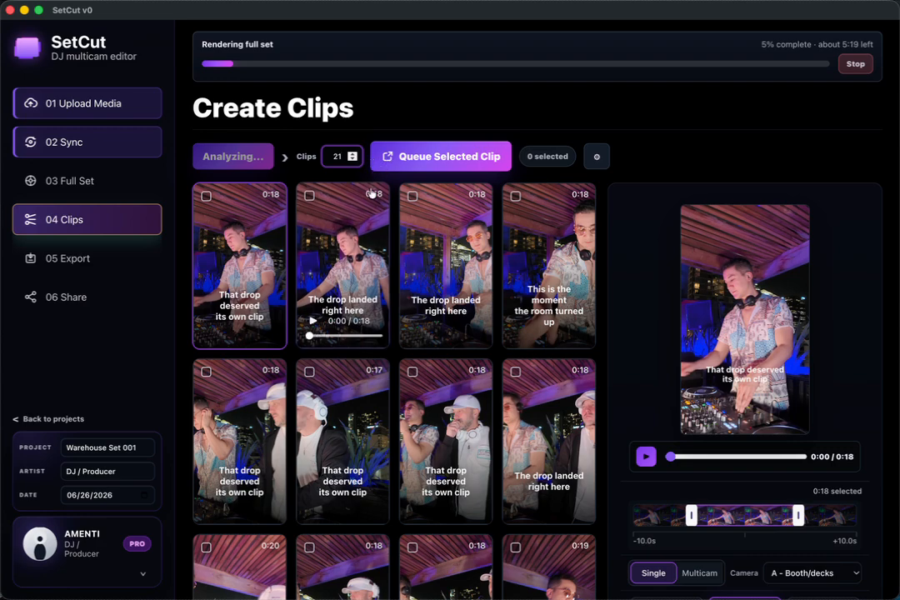
pyautogui.scroll(-6, 386, 287)
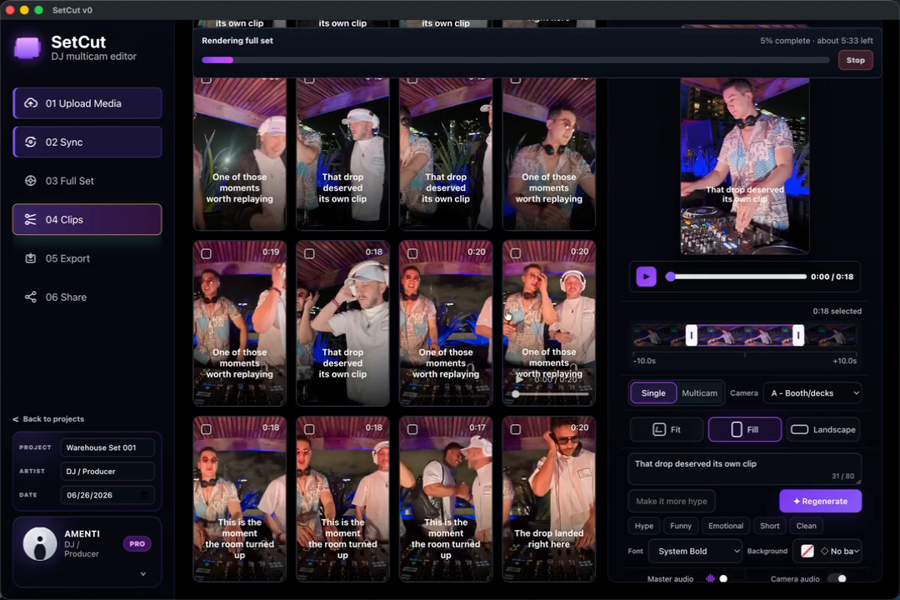
pyautogui.scroll(5, 506, 315)
pyautogui.scroll(-10, 506, 315)
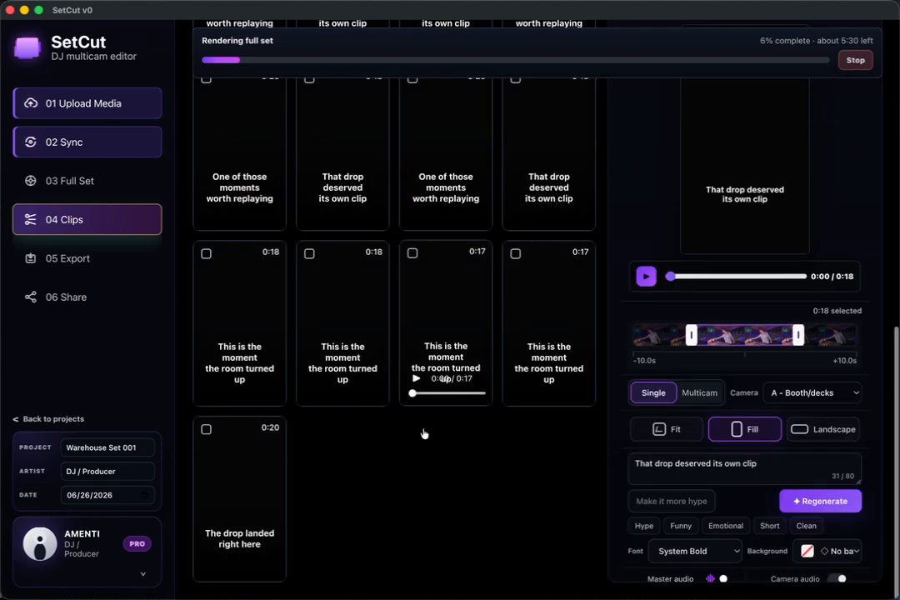
pyautogui.scroll(10, 458, 376)
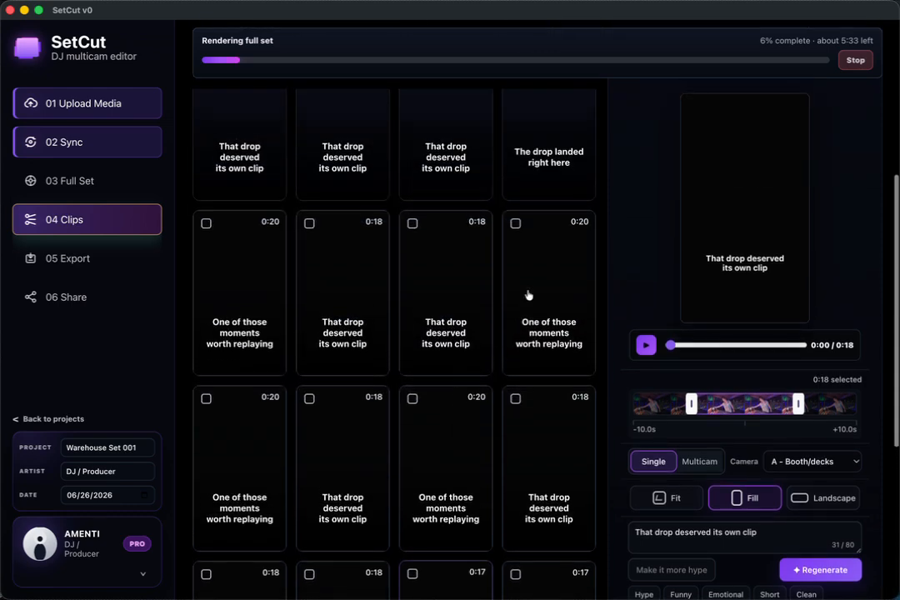
pyautogui.scroll(2, 543, 325)
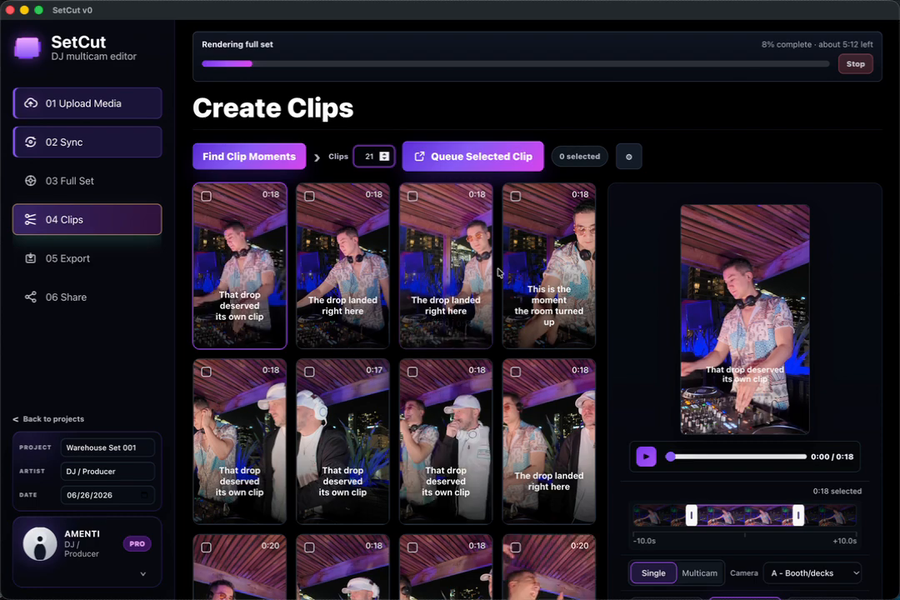
# Step: Select the second, third and fourth clips in the third row for queueing
pyautogui.scroll(-7, 498, 283)
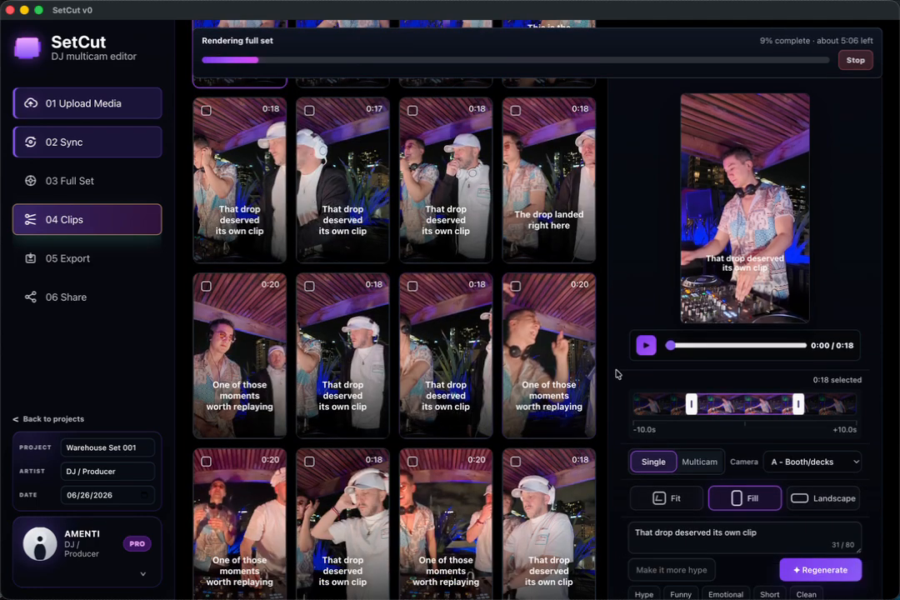
pyautogui.click(516, 285)
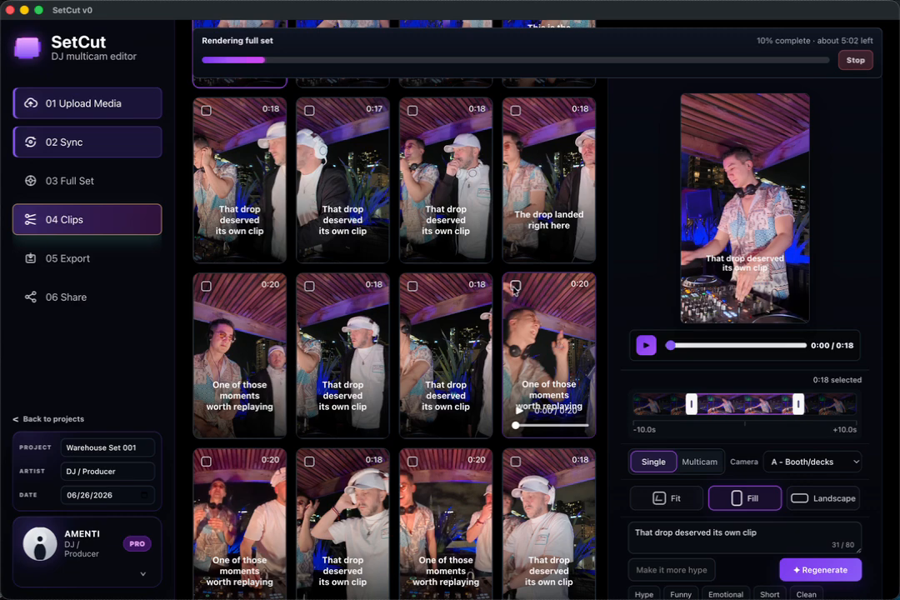
pyautogui.click(412, 286)
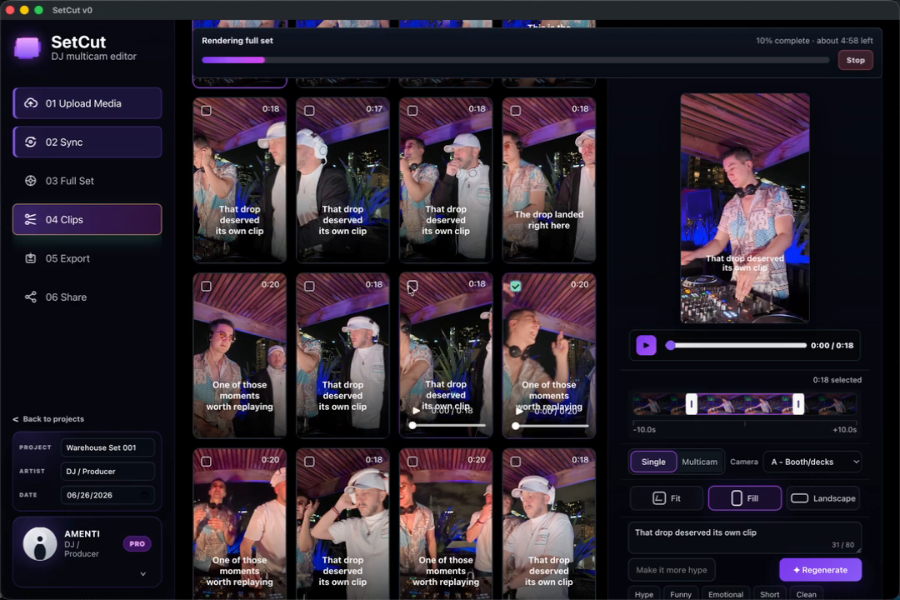
pyautogui.click(310, 287)
pyautogui.scroll(3, 455, 165)
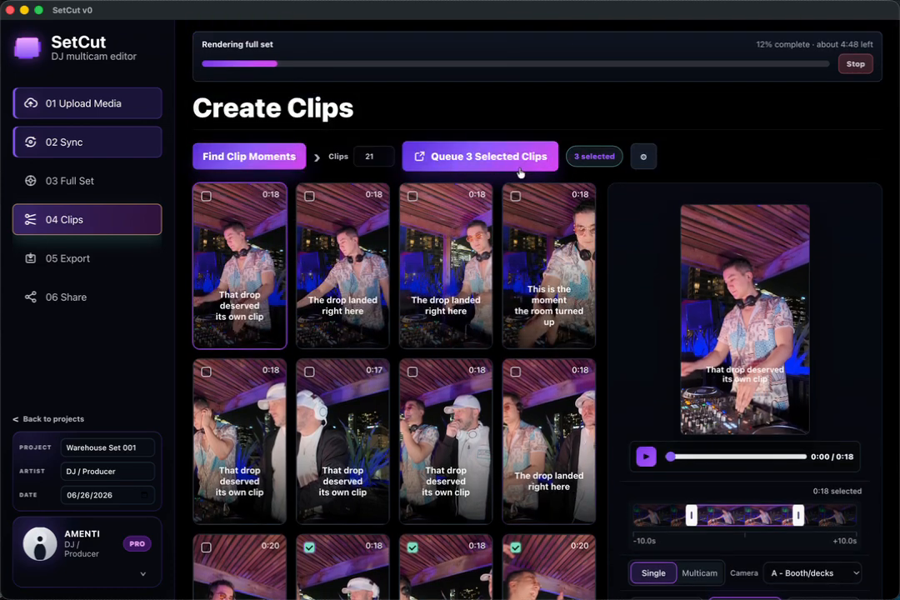
pyautogui.moveTo(517, 213)
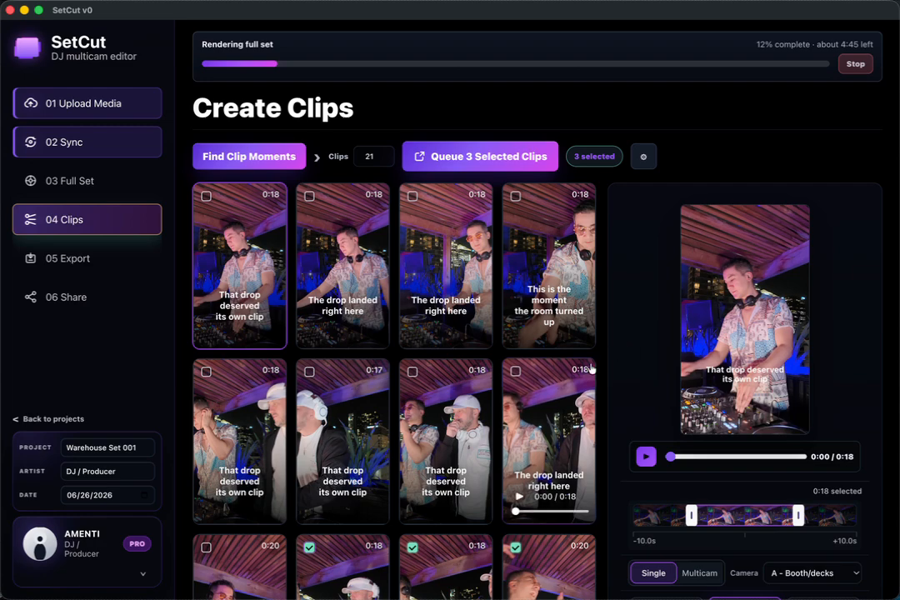
# Step: Open the fourth clip in the third row and move its start earlier to make it 0:22 long
pyautogui.scroll(-1, 619, 353)
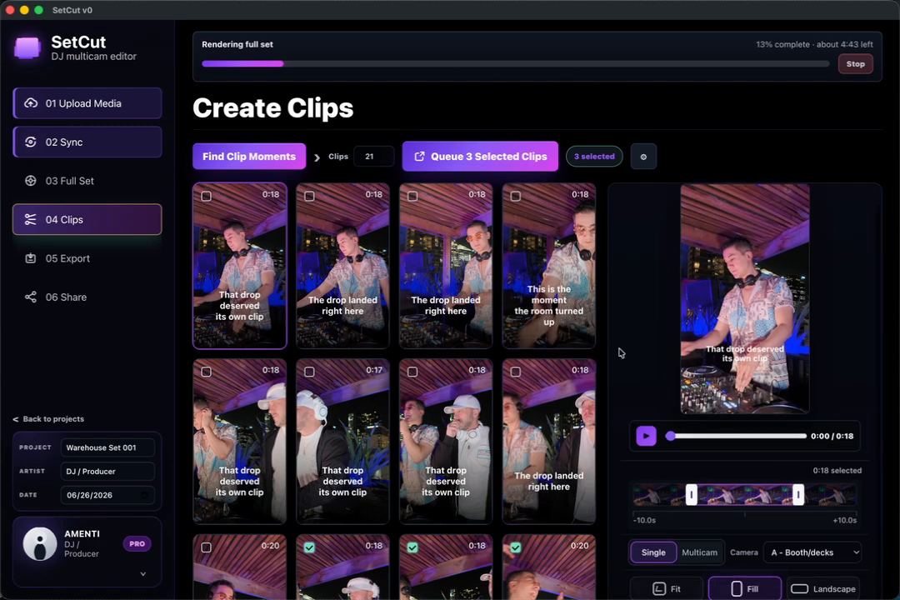
pyautogui.scroll(-3, 618, 351)
pyautogui.click(560, 365)
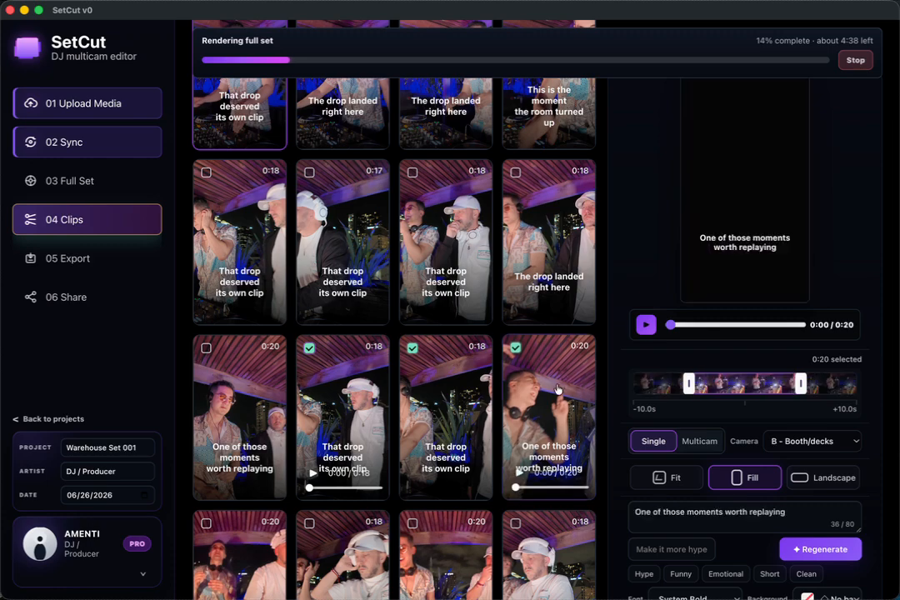
pyautogui.scroll(-1, 746, 275)
pyautogui.scroll(1, 745, 271)
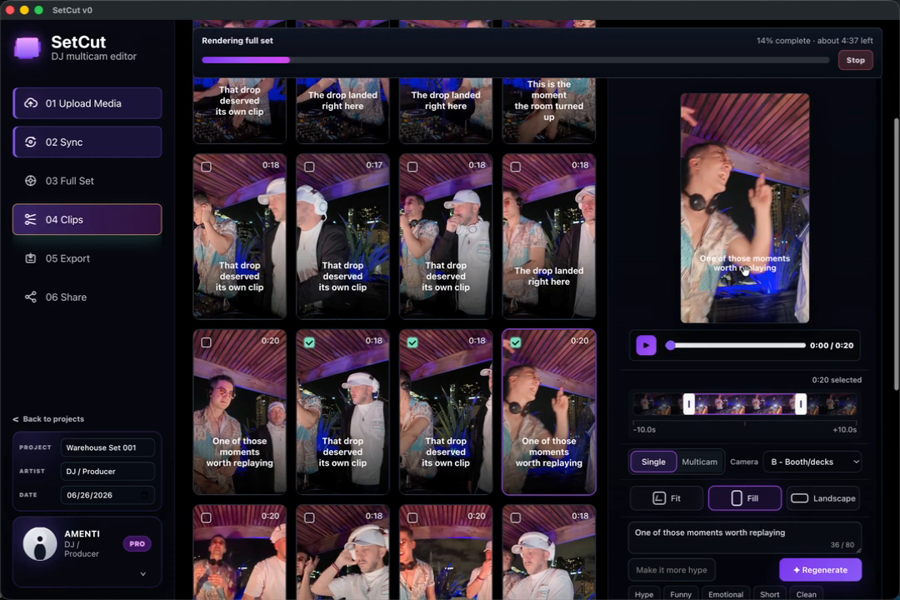
pyautogui.scroll(-1, 745, 271)
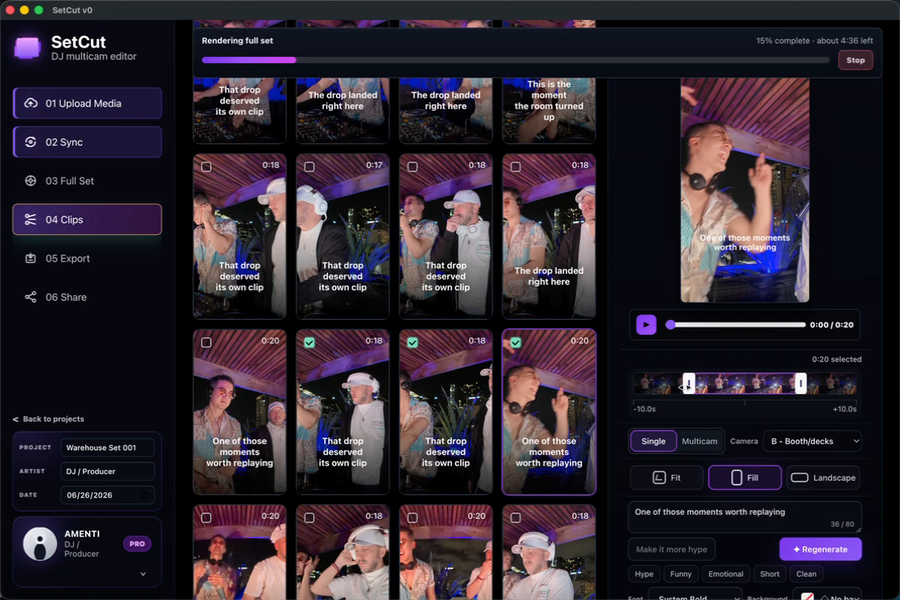
pyautogui.moveTo(685, 386); pyautogui.dragTo(679, 385)
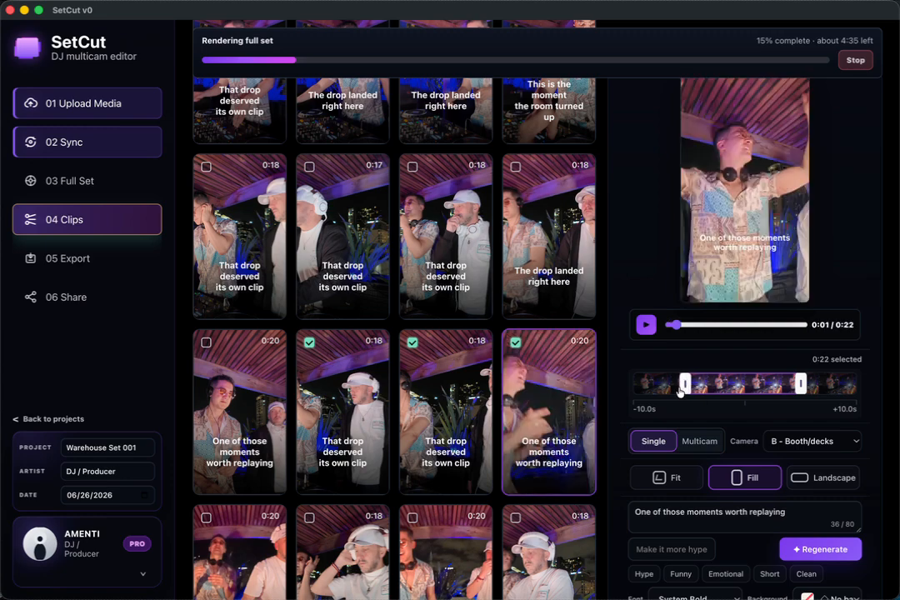
# Step: Switch the clip to multicam and limit its cameras to A and E
pyautogui.click(700, 440)
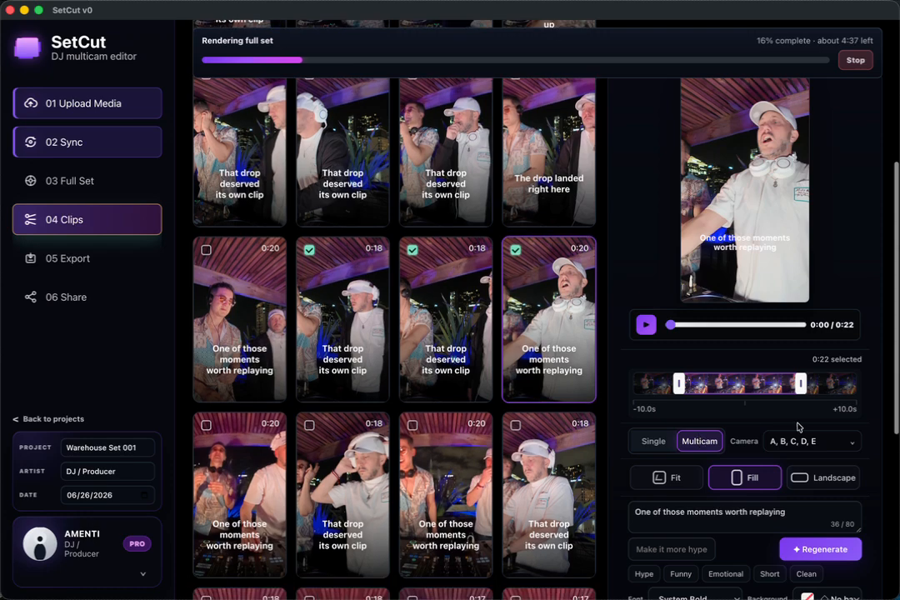
pyautogui.click(816, 448)
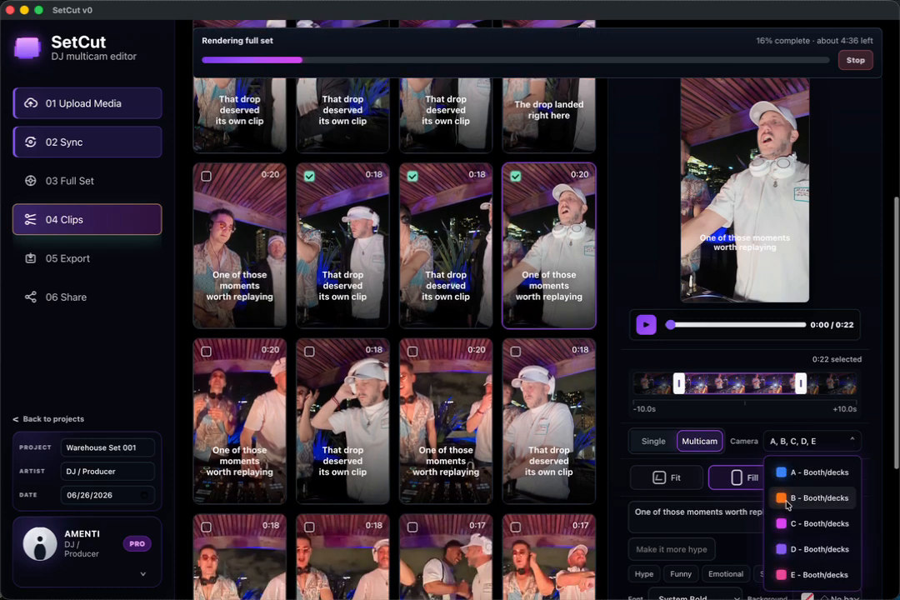
pyautogui.click(784, 514)
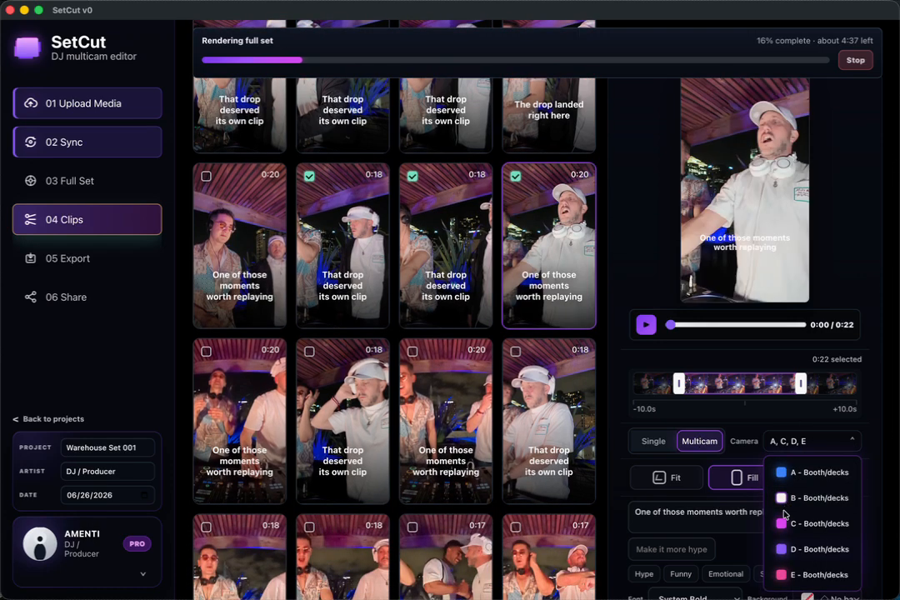
pyautogui.click(783, 523)
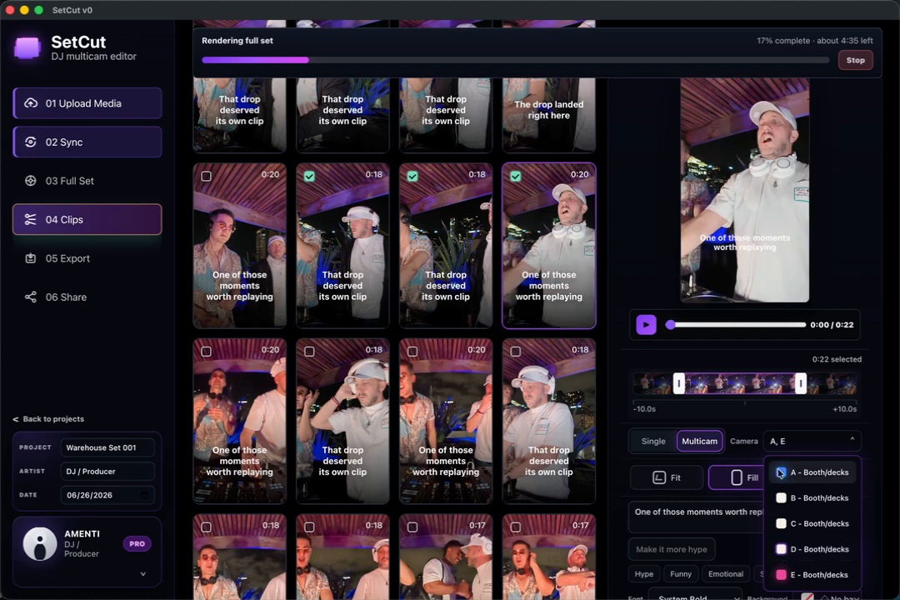
# Step: Preview the multicam clip, pause it partway and close the camera list
pyautogui.click(646, 325)
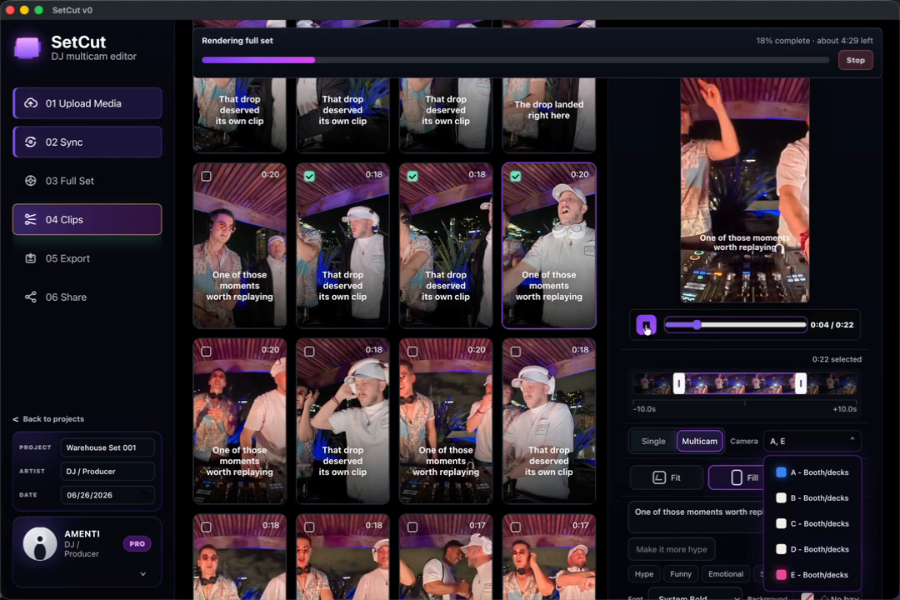
pyautogui.click(656, 326)
pyautogui.click(657, 328)
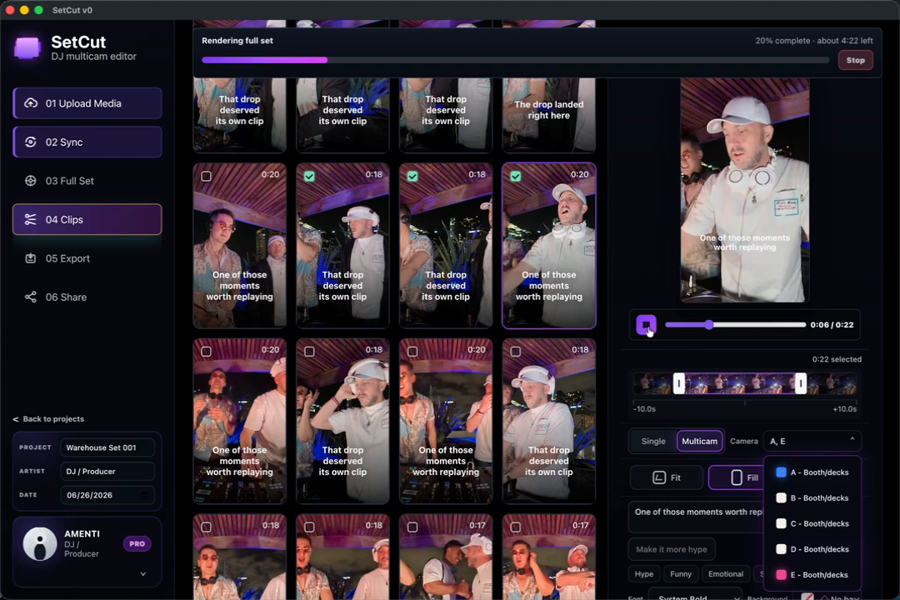
pyautogui.scroll(1, 654, 333)
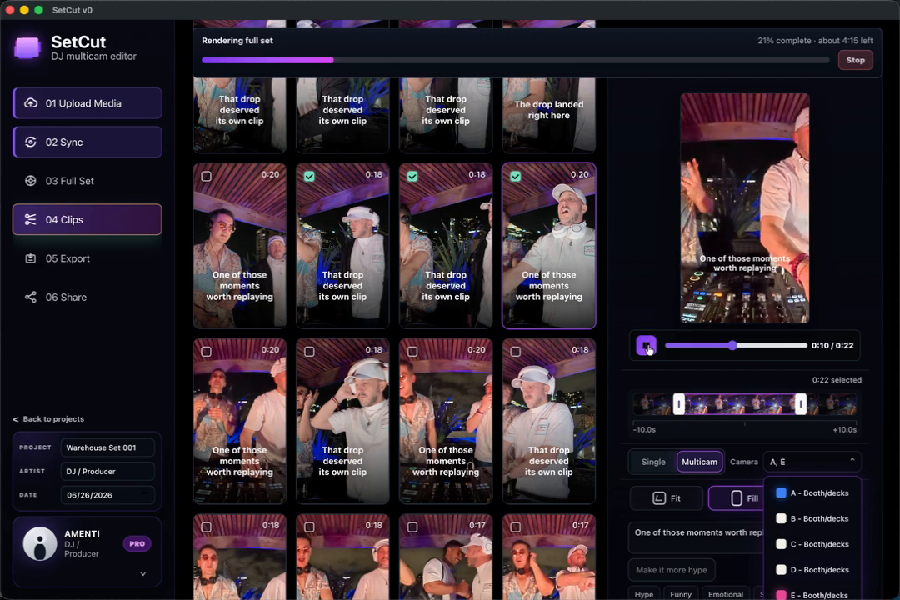
pyautogui.scroll(-1, 854, 464)
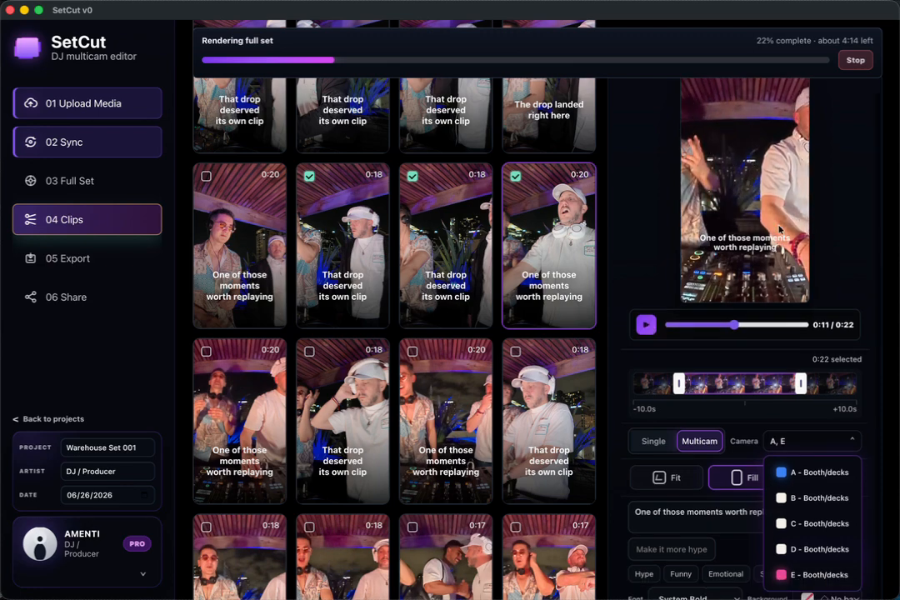
pyautogui.click(850, 443)
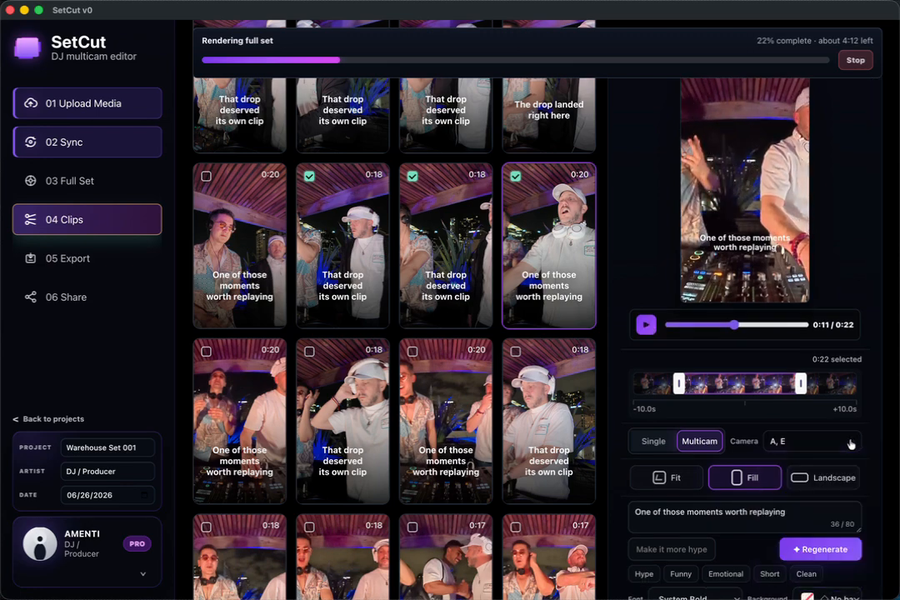
# Step: Try the Fit and Landscape framings on the clip and return it to Fill
pyautogui.click(688, 487)
pyautogui.click(744, 479)
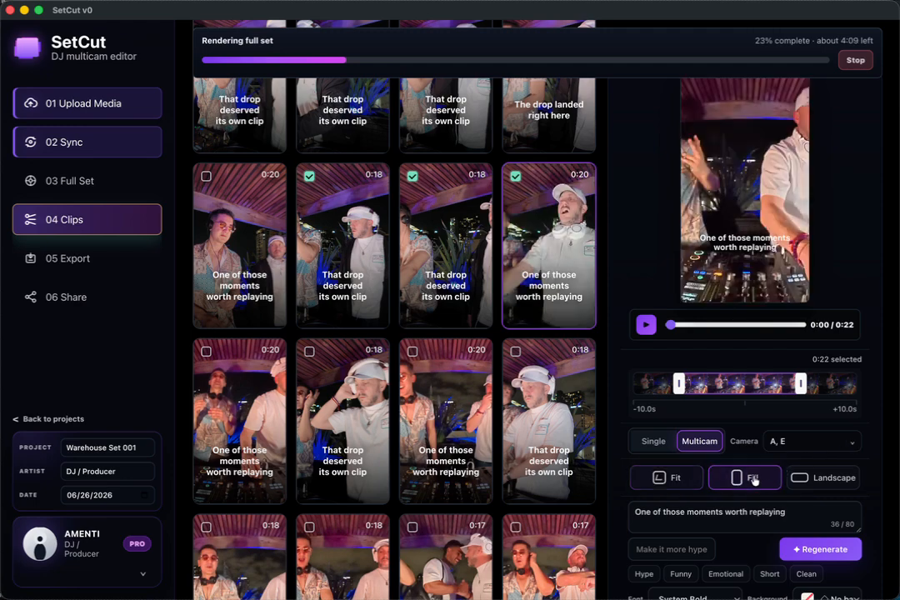
pyautogui.click(818, 477)
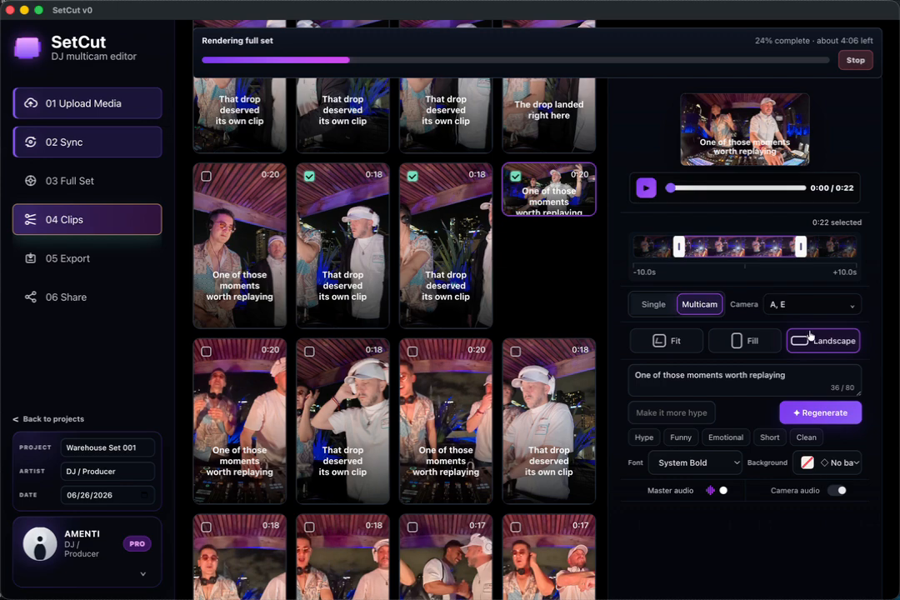
pyautogui.click(744, 341)
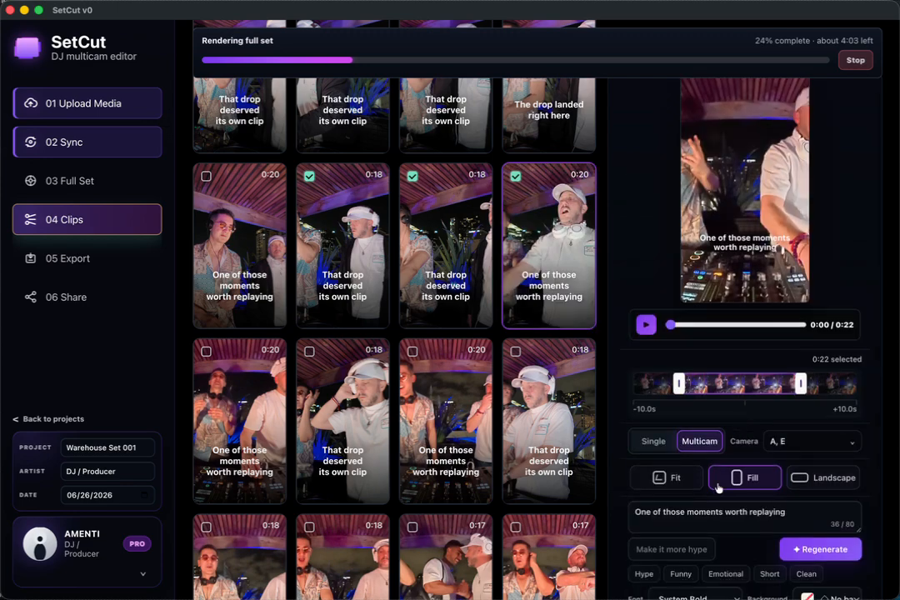
# Step: Regenerate the clip's caption without a custom prompt
pyautogui.scroll(-2, 719, 488)
pyautogui.click(757, 513)
pyautogui.scroll(-2, 757, 515)
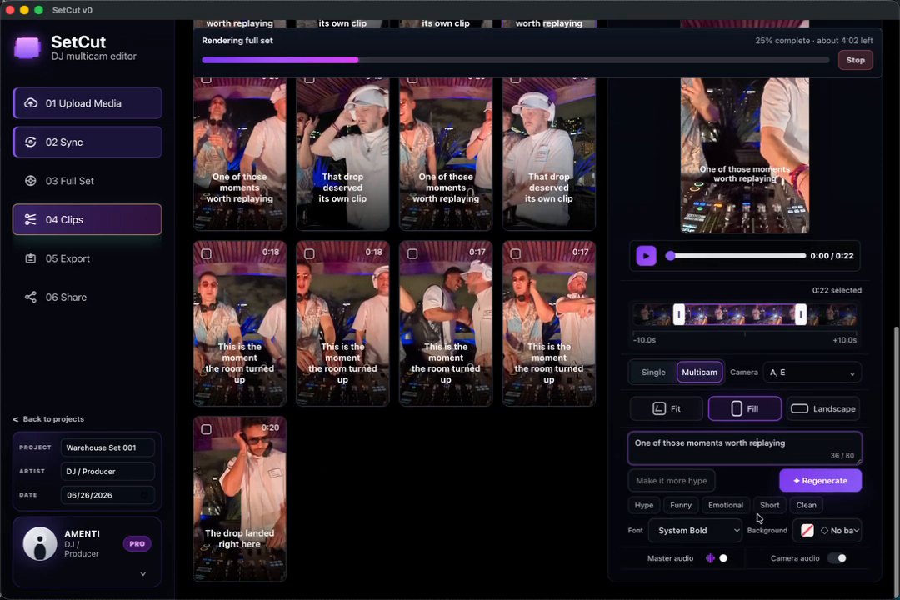
pyautogui.click(684, 484)
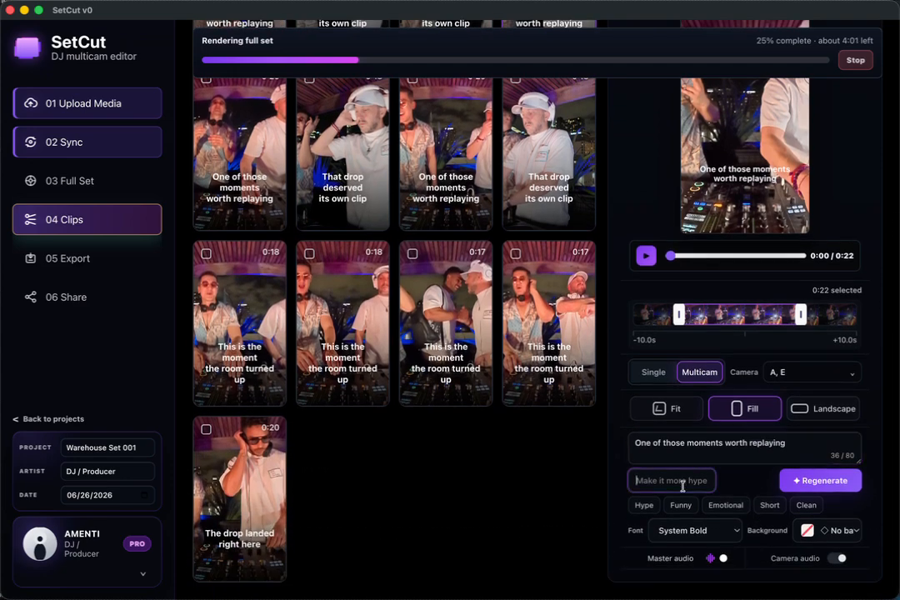
pyautogui.click(816, 486)
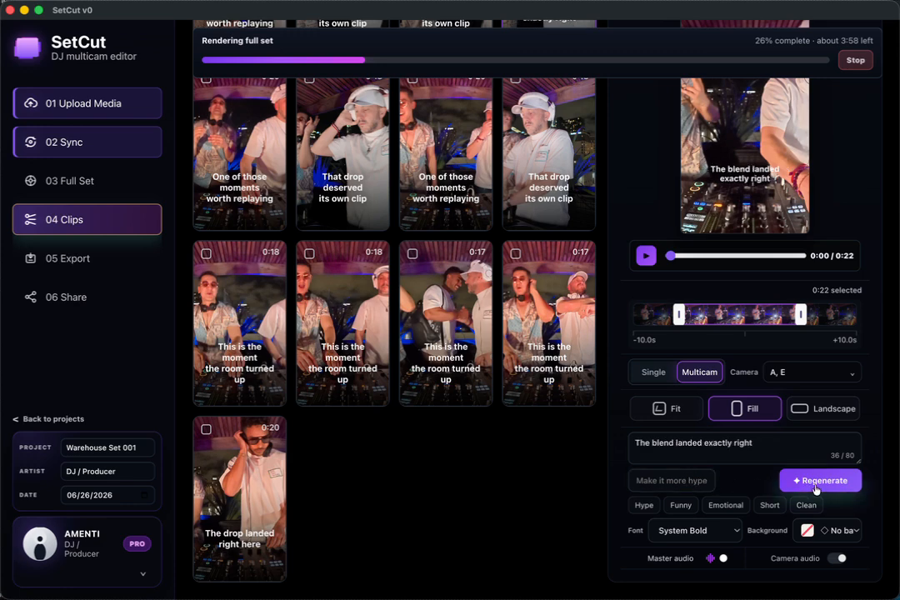
# Step: Try the Hype and Funny caption styles and rewrite the clip's caption in the Emotional style
pyautogui.click(663, 481)
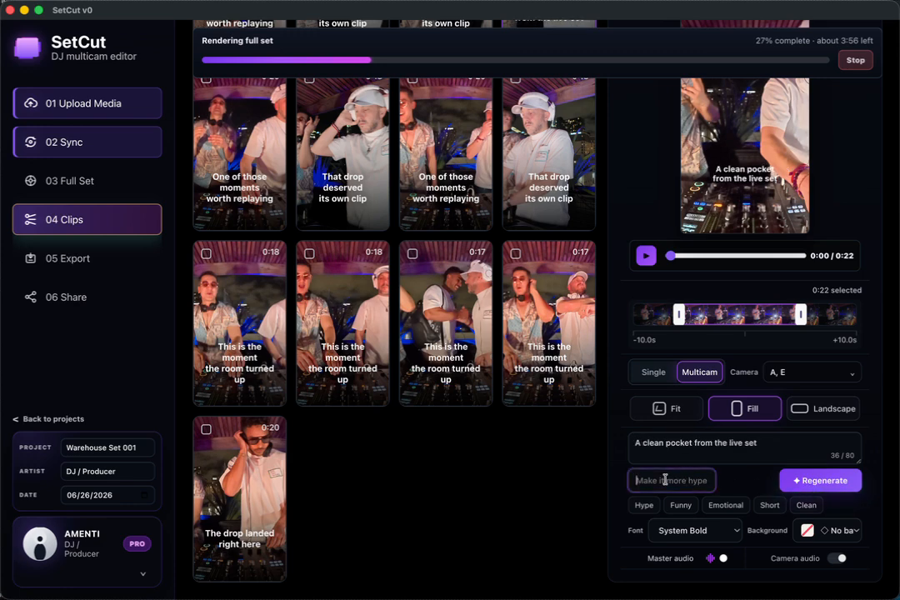
pyautogui.write('more hype')
pyautogui.click(679, 509)
pyautogui.click(721, 506)
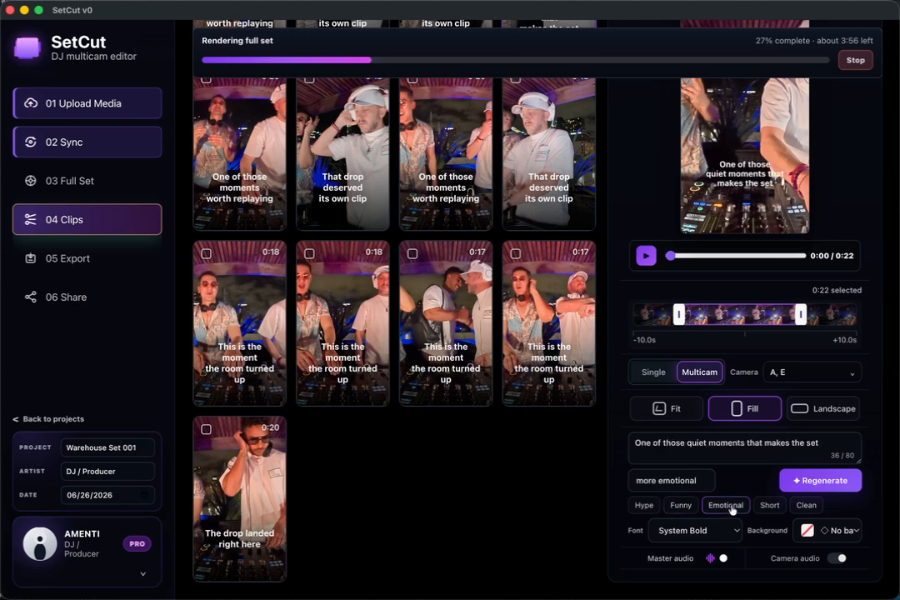
# Step: Replace the caption rewrite prompt with "inspiring"
pyautogui.tripleClick(664, 481)
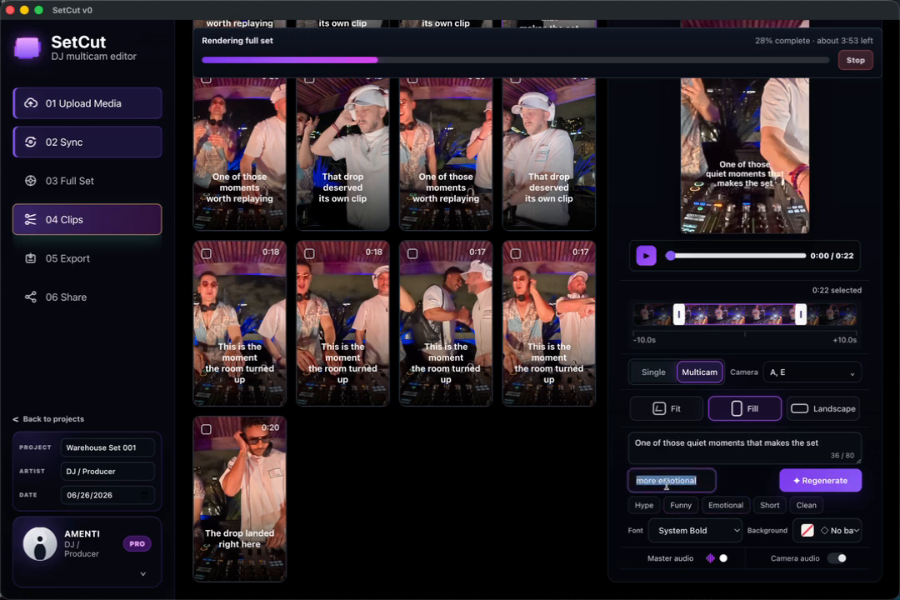
pyautogui.write('inspr')
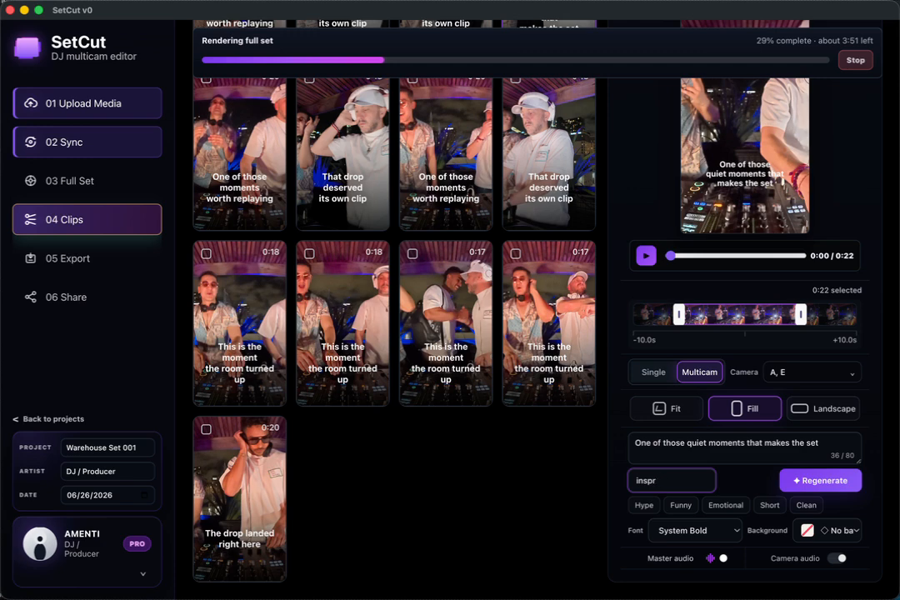
pyautogui.press('BackSpace')
pyautogui.write('iring')
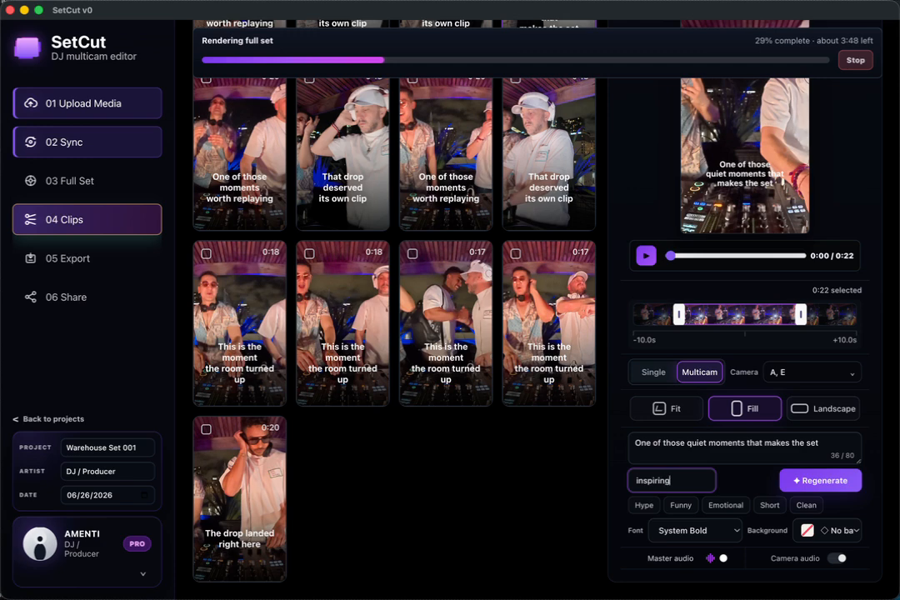
# Step: Regenerate the clip's caption from the "inspiring" prompt and queue the three selected clips for export
pyautogui.click(812, 481)
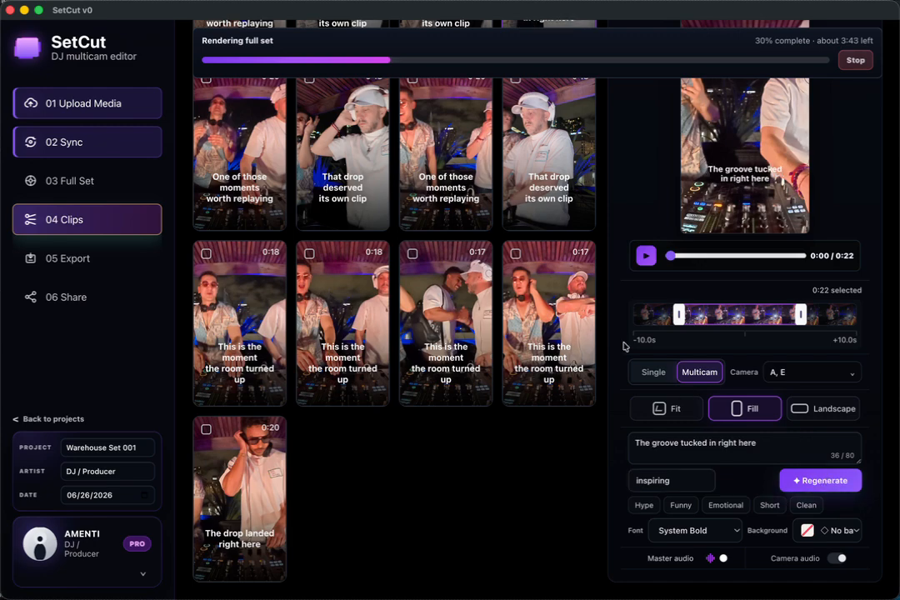
pyautogui.scroll(2, 575, 306)
pyautogui.scroll(5, 575, 307)
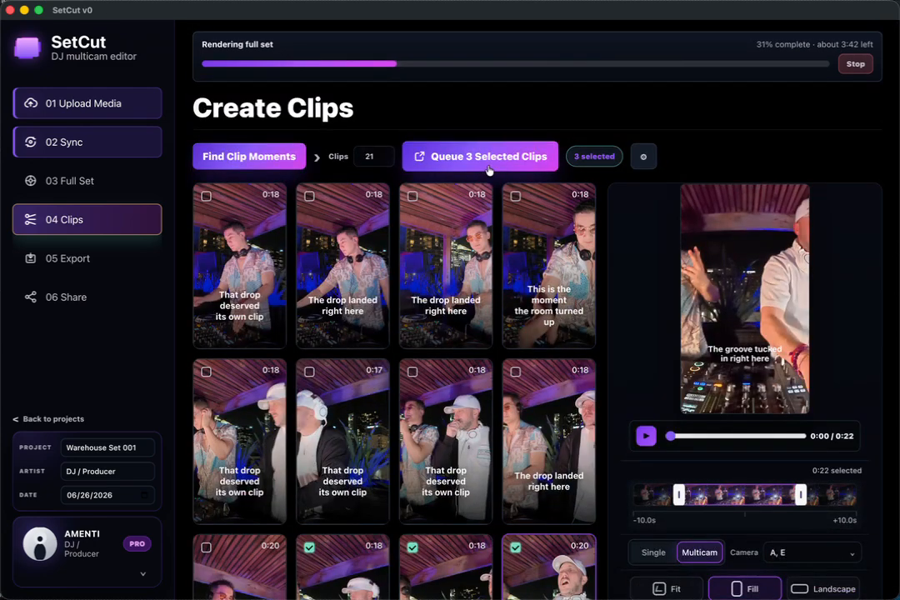
pyautogui.click(488, 169)
# Step: Open the post scheduling page and review the YouTube full-set settings and the selected clips' platforms, schedule times and captions
pyautogui.click(75, 299)
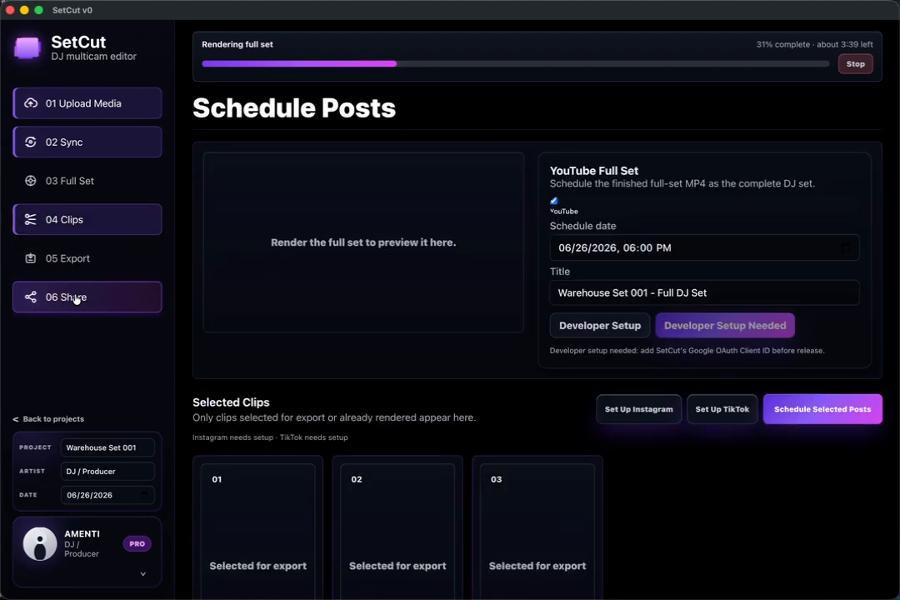
pyautogui.scroll(-5, 455, 351)
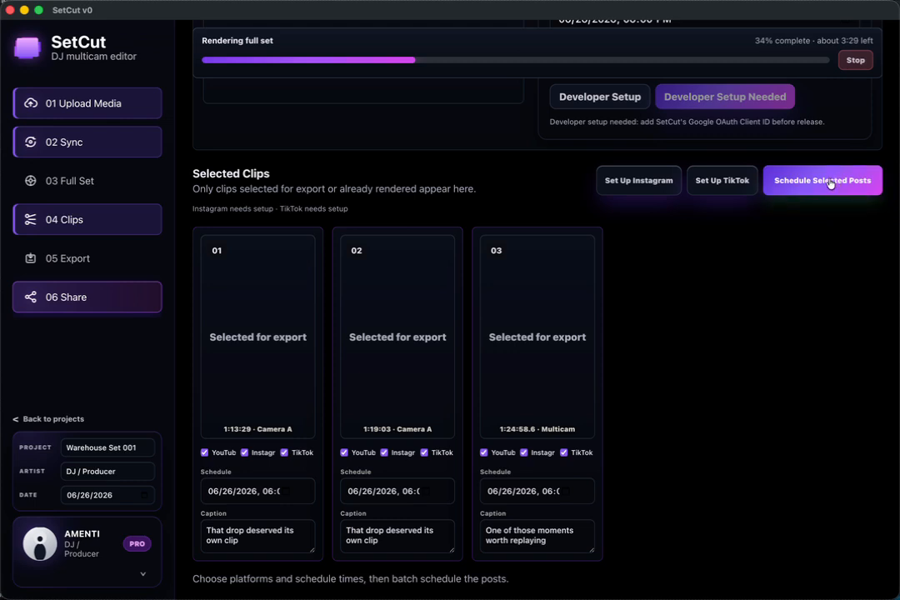
pyautogui.scroll(3, 656, 307)
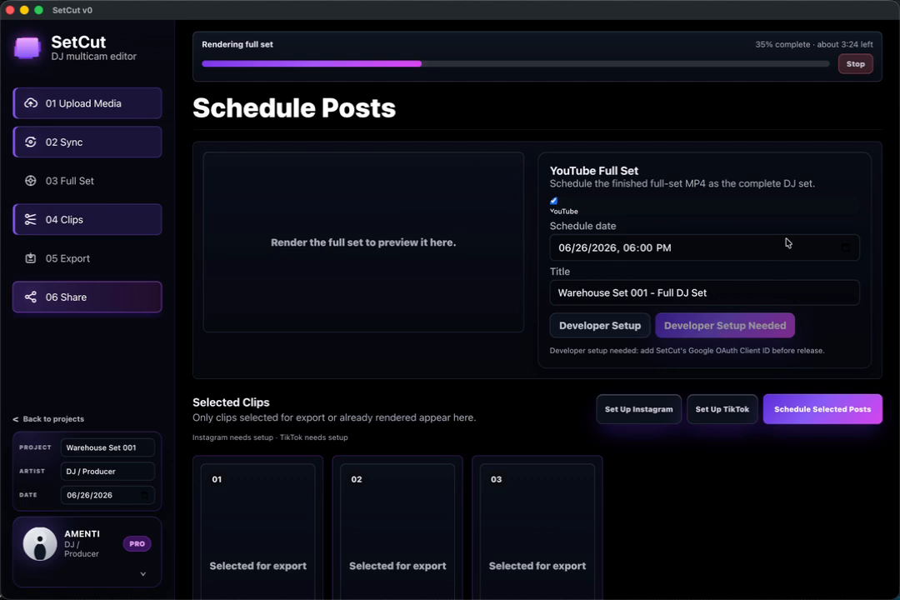
pyautogui.scroll(-2, 601, 337)
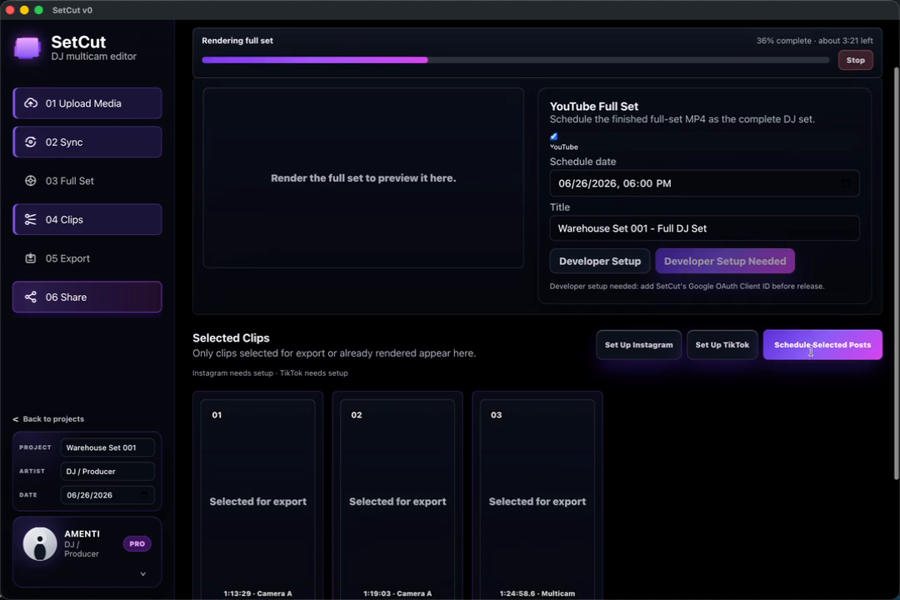